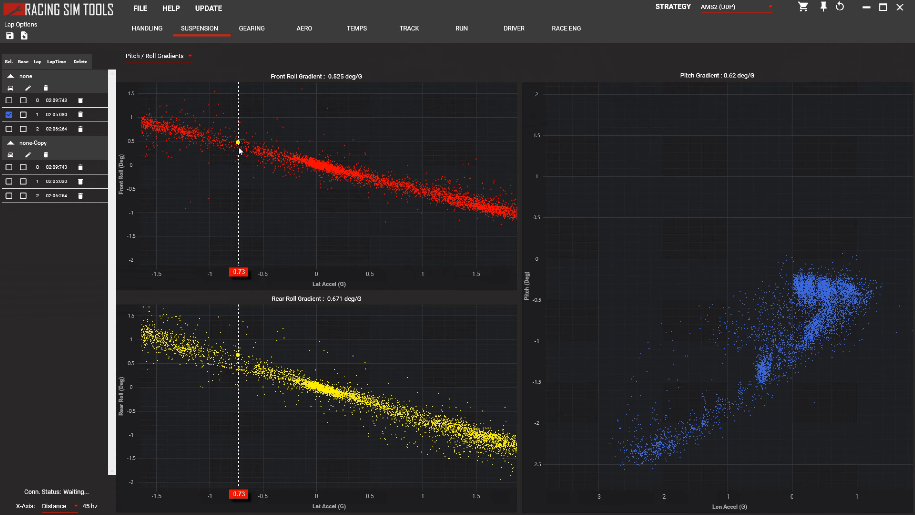
# Open a blank car setup and look through its chassis, suspension, damper and gearing parameters, closing it without changes.
pyautogui.click(144, 12)
pyautogui.click(158, 36)
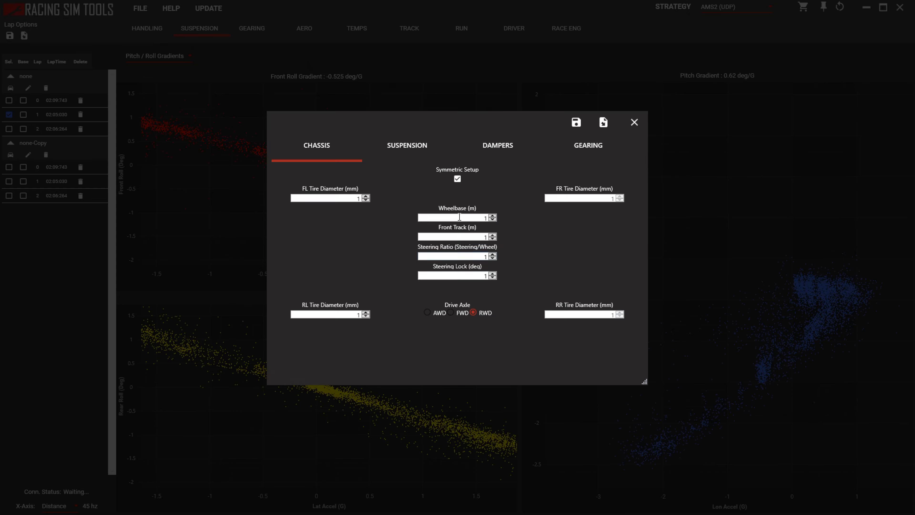
pyautogui.click(410, 154)
pyautogui.click(487, 154)
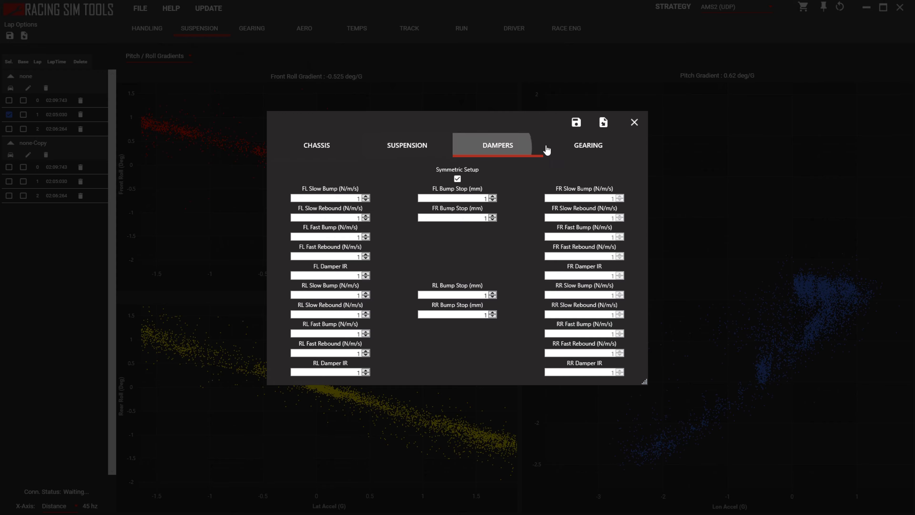
pyautogui.click(599, 153)
pyautogui.click(312, 146)
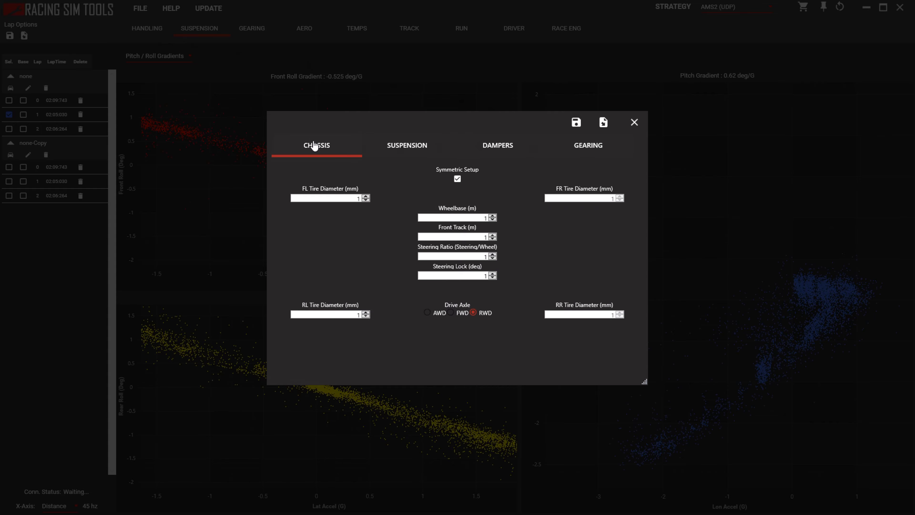
pyautogui.click(645, 126)
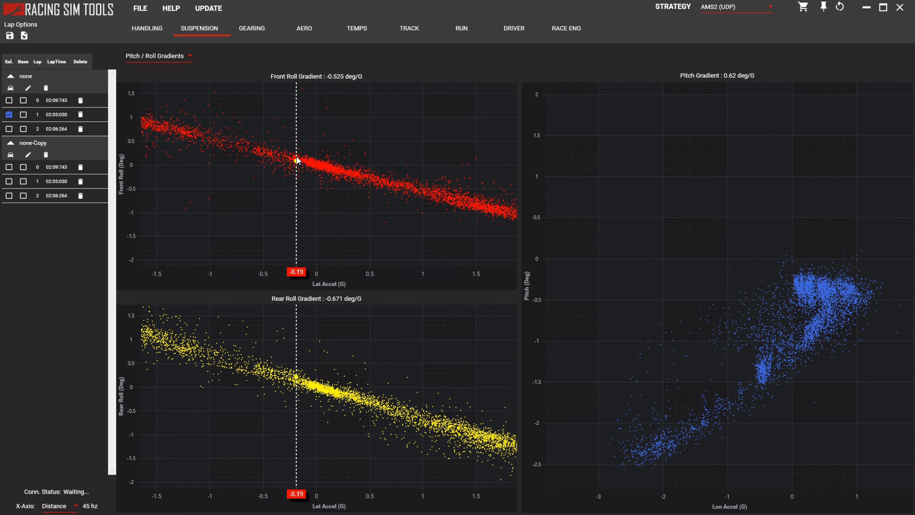
# Open the car setup of the "none" run and review its chassis, suspension, damper and gearing values.
pyautogui.click(12, 88)
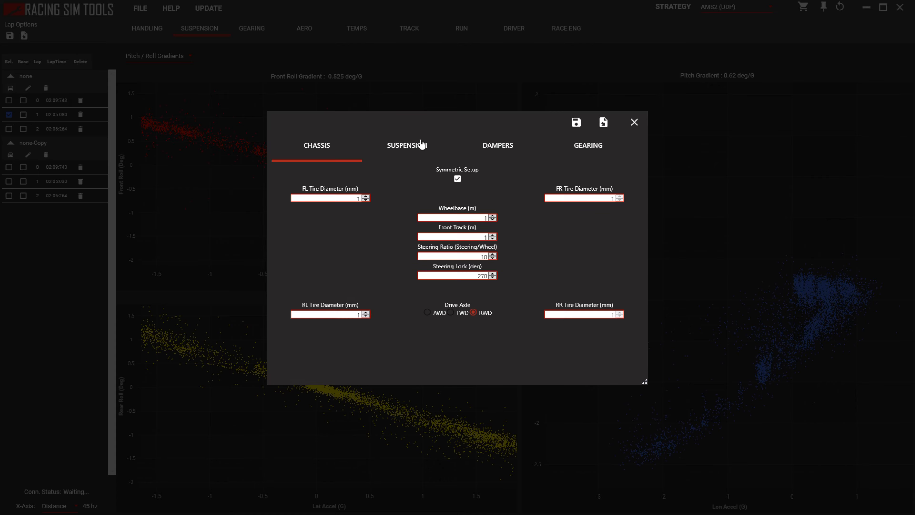
pyautogui.click(409, 148)
pyautogui.click(486, 148)
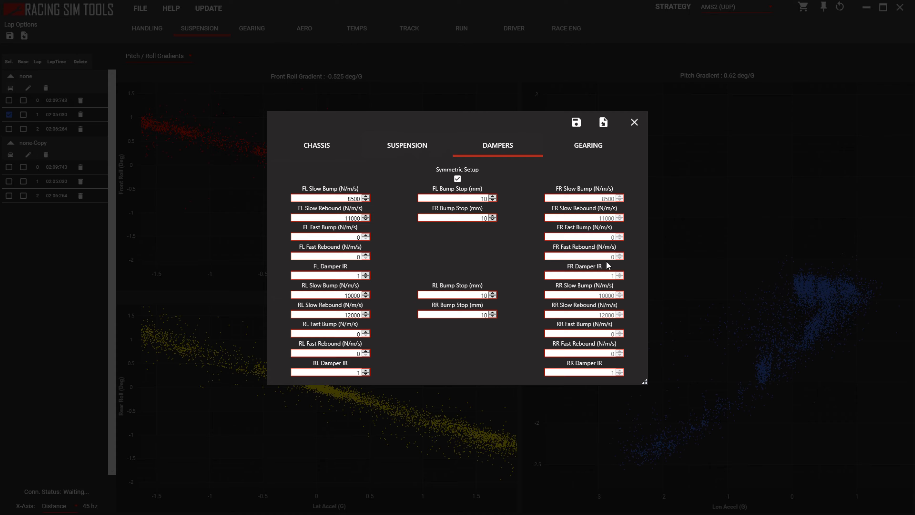
pyautogui.click(577, 149)
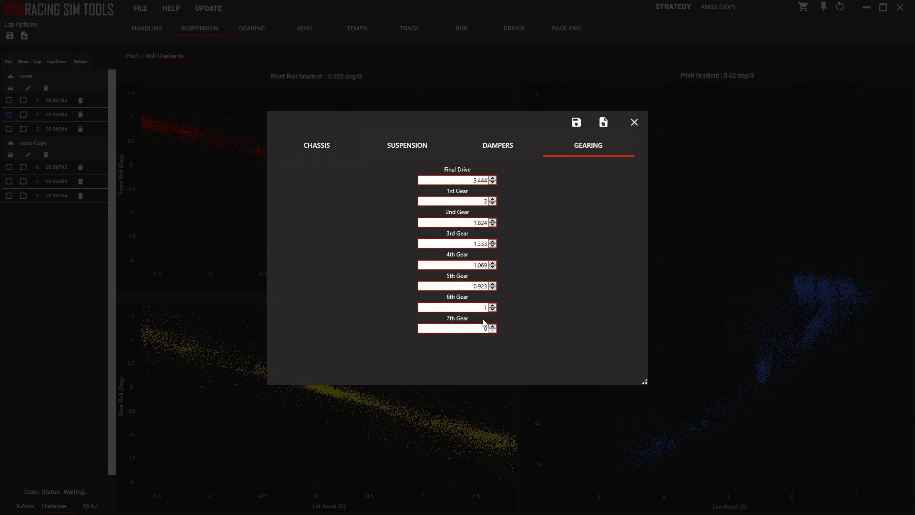
pyautogui.click(501, 149)
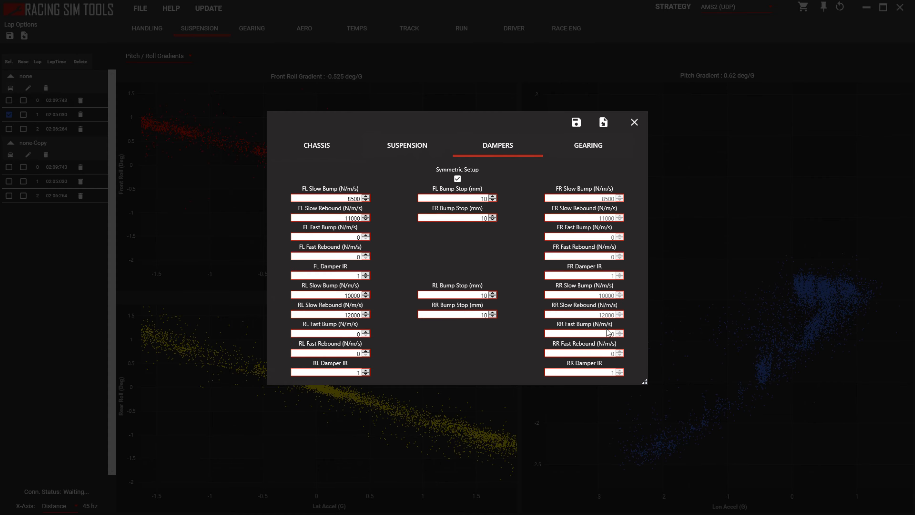
pyautogui.click(416, 155)
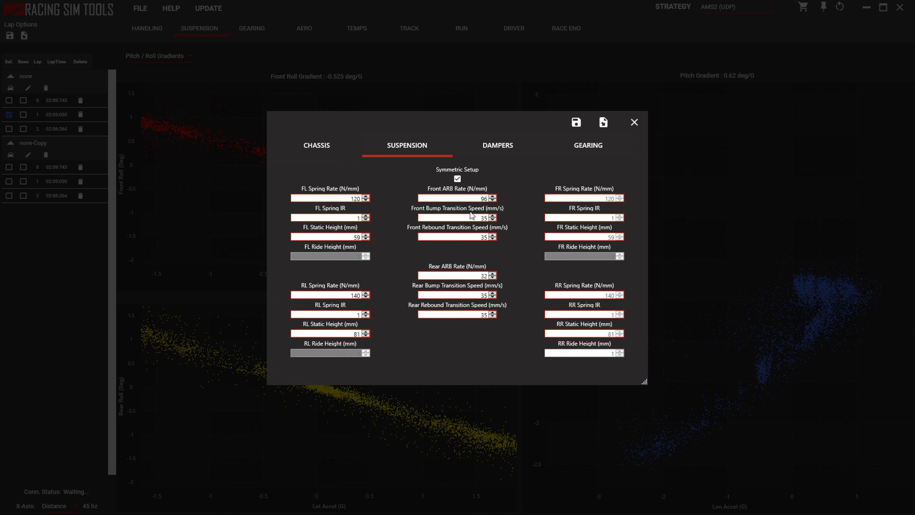
pyautogui.click(319, 146)
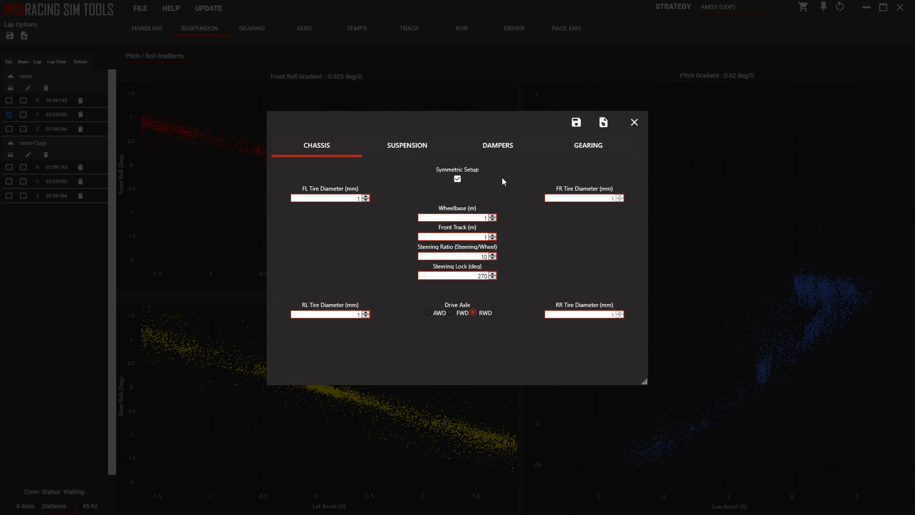
pyautogui.click(422, 151)
pyautogui.click(309, 154)
pyautogui.click(406, 149)
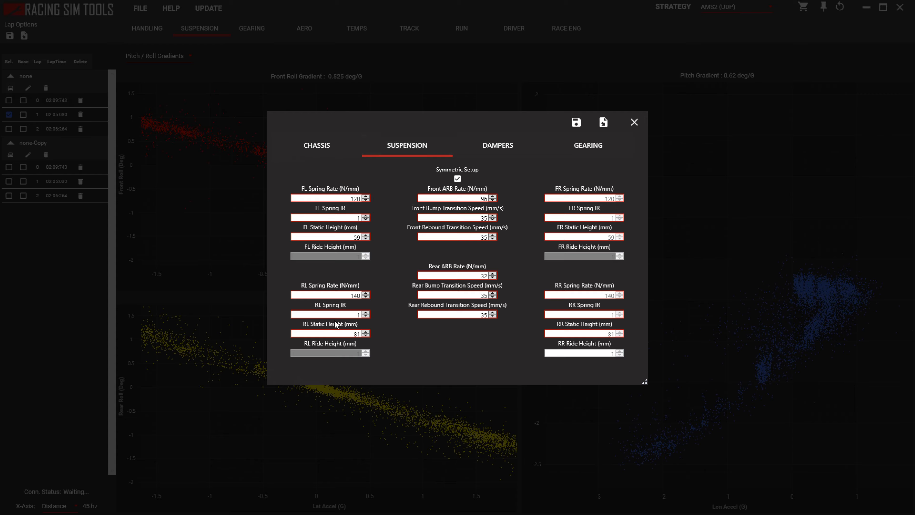
pyautogui.click(507, 147)
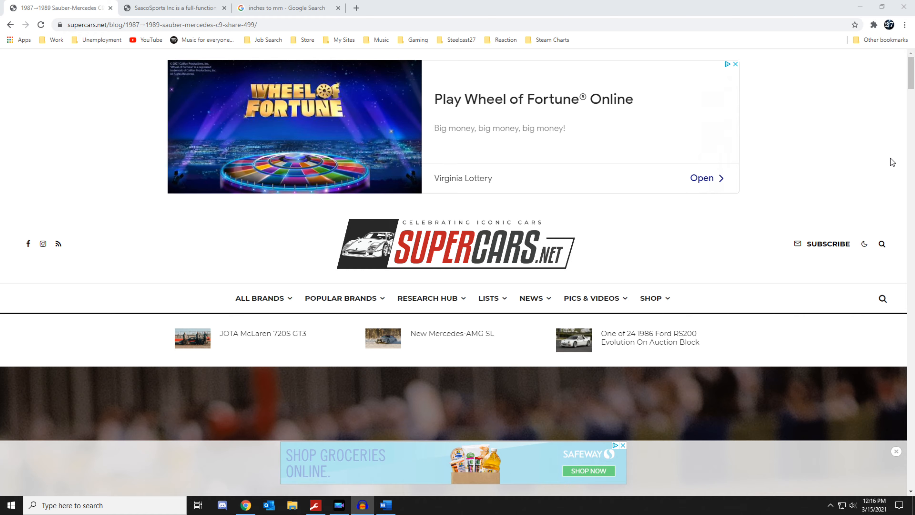
# Switch to the browser and look over the opening of the supercars.net article on the 1987–1989 Sauber-Mercedes C9.
pyautogui.scroll(-7, 582, 232)
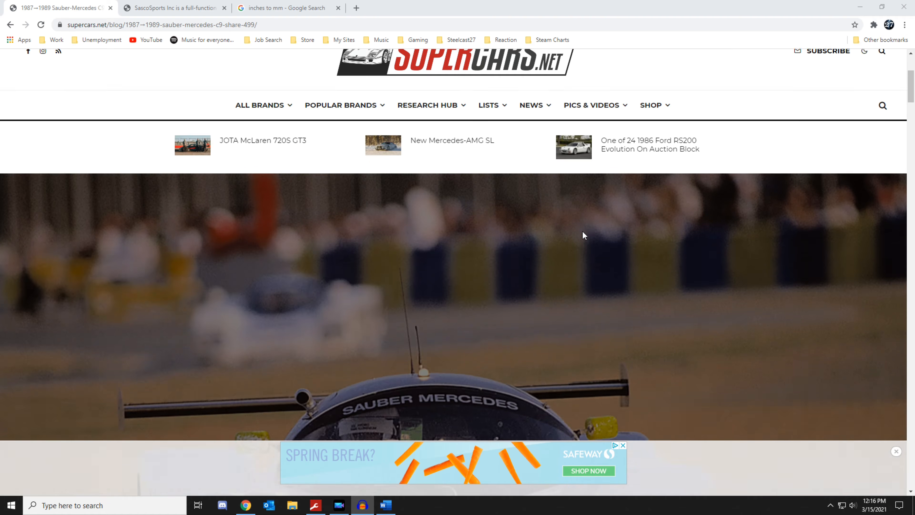
pyautogui.scroll(-5, 583, 233)
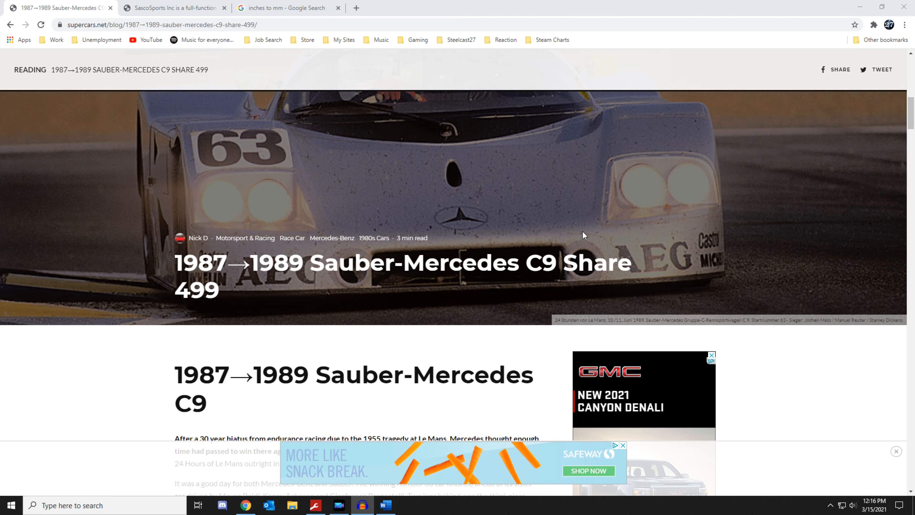
pyautogui.scroll(10, 583, 231)
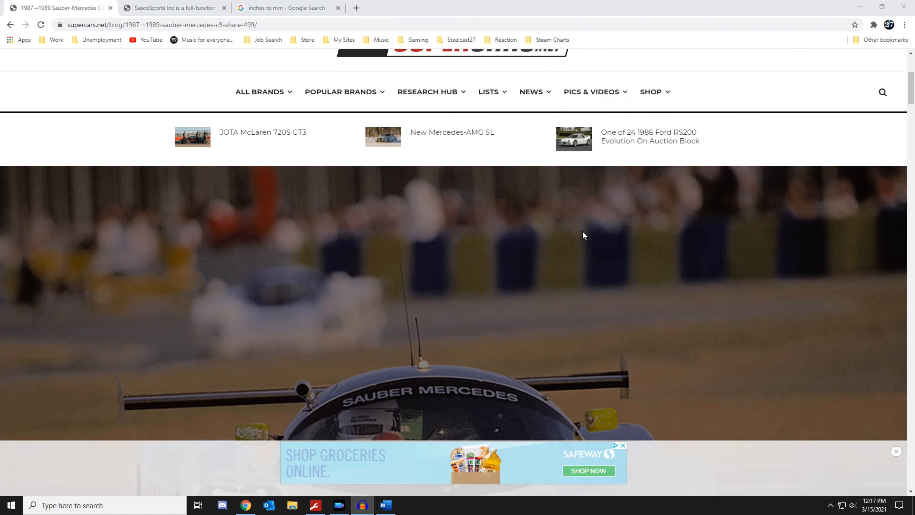
pyautogui.scroll(-4, 583, 234)
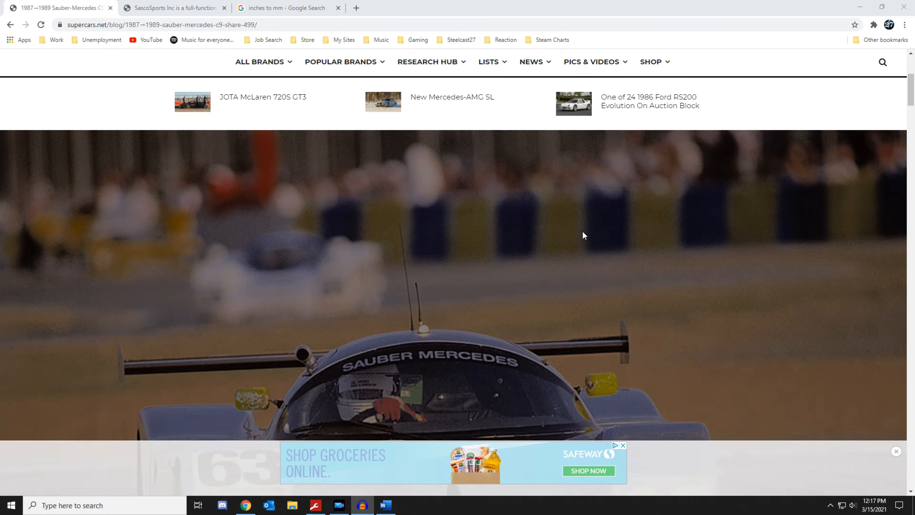
pyautogui.scroll(-5, 583, 235)
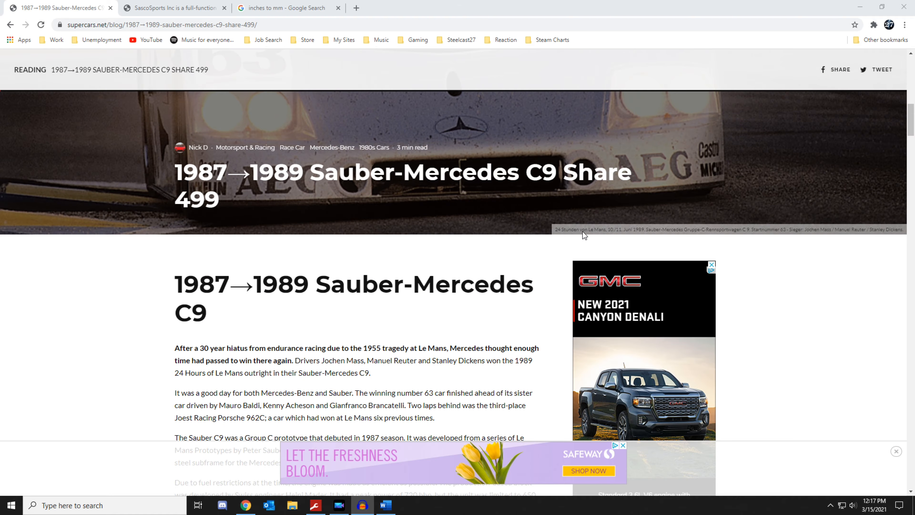
pyautogui.scroll(9, 584, 235)
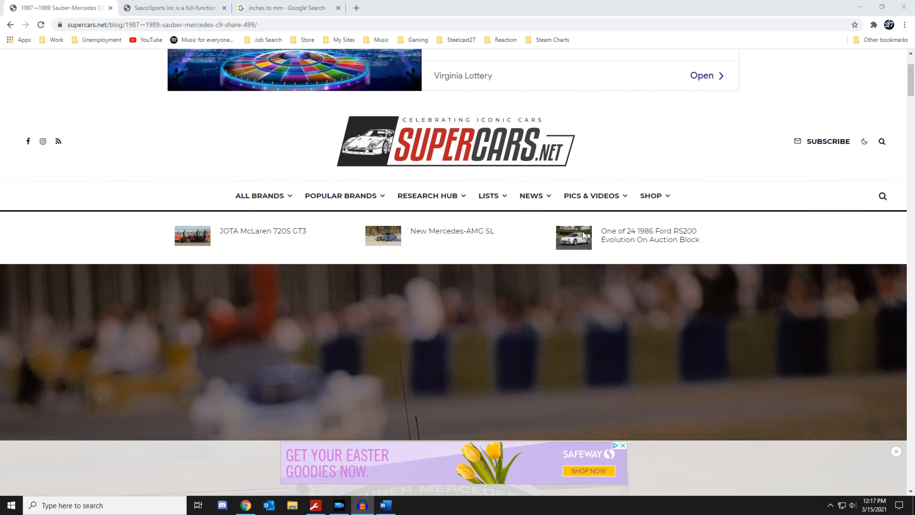
pyautogui.scroll(-6, 511, 216)
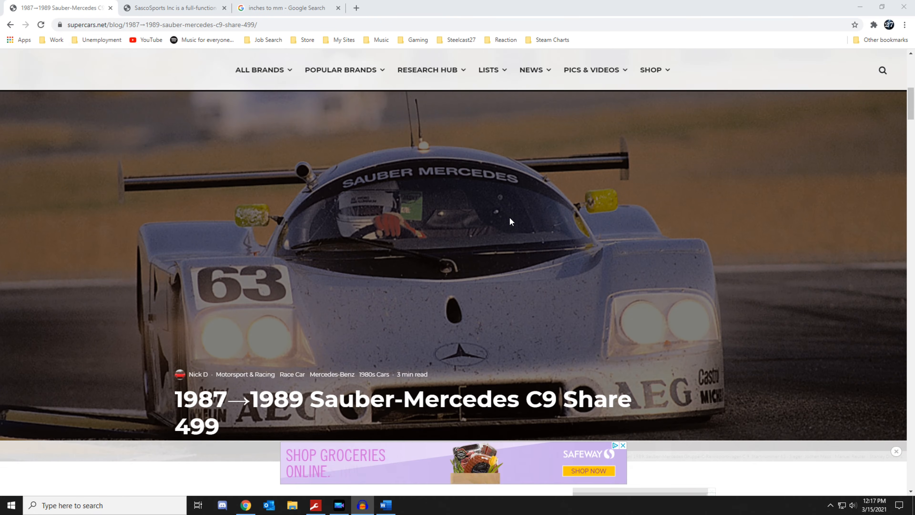
pyautogui.scroll(9, 509, 216)
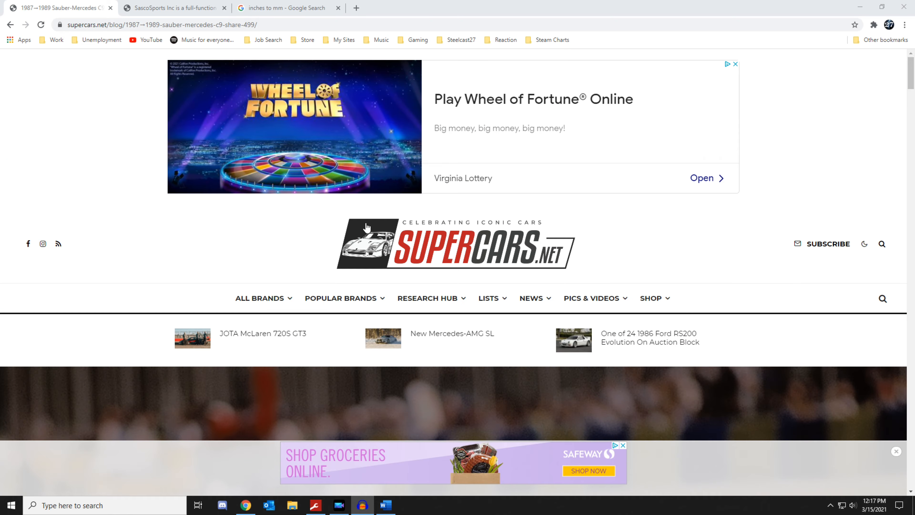
# Find the car's wheelbase and front track in the article's specification table and highlight both rows.
pyautogui.scroll(-8, 248, 213)
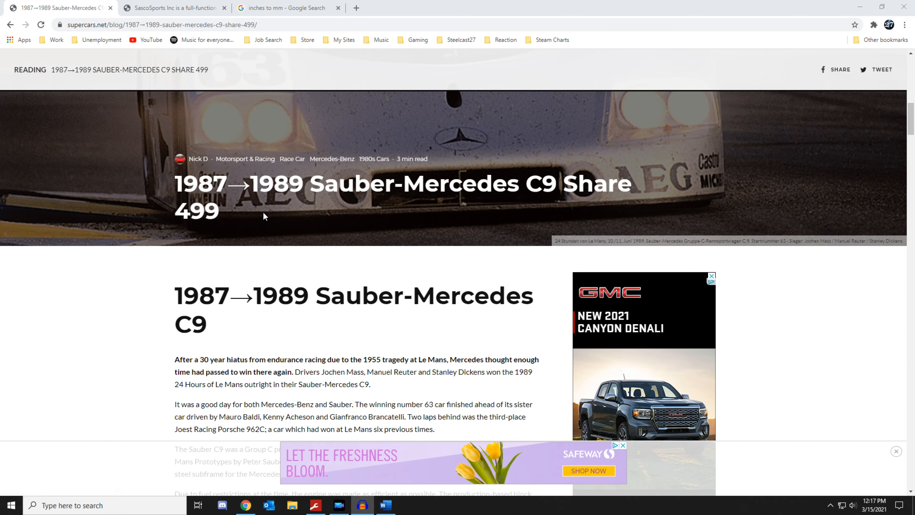
pyautogui.scroll(-12, 263, 212)
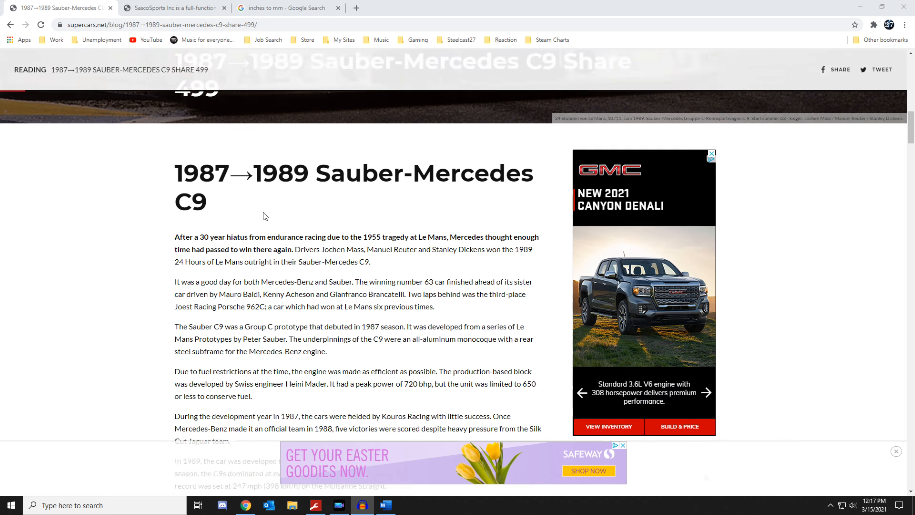
pyautogui.scroll(-15, 263, 213)
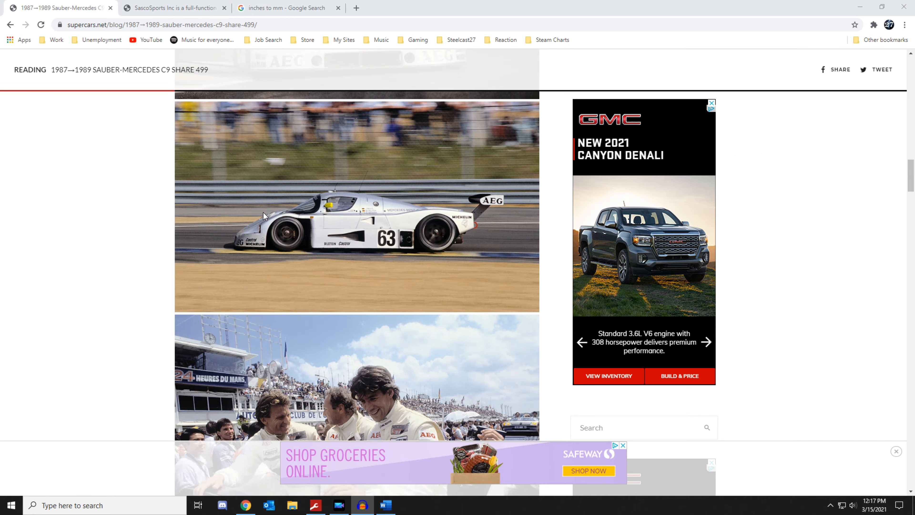
pyautogui.scroll(-15, 259, 218)
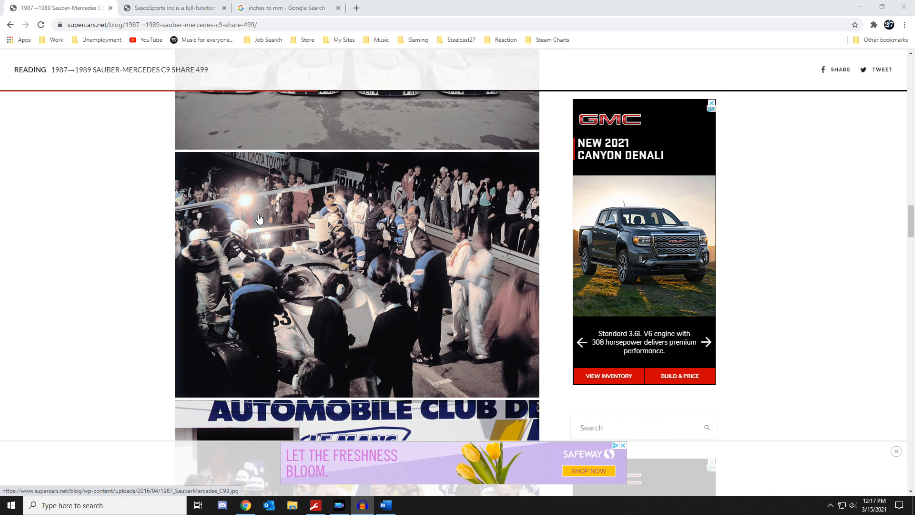
pyautogui.scroll(-15, 259, 219)
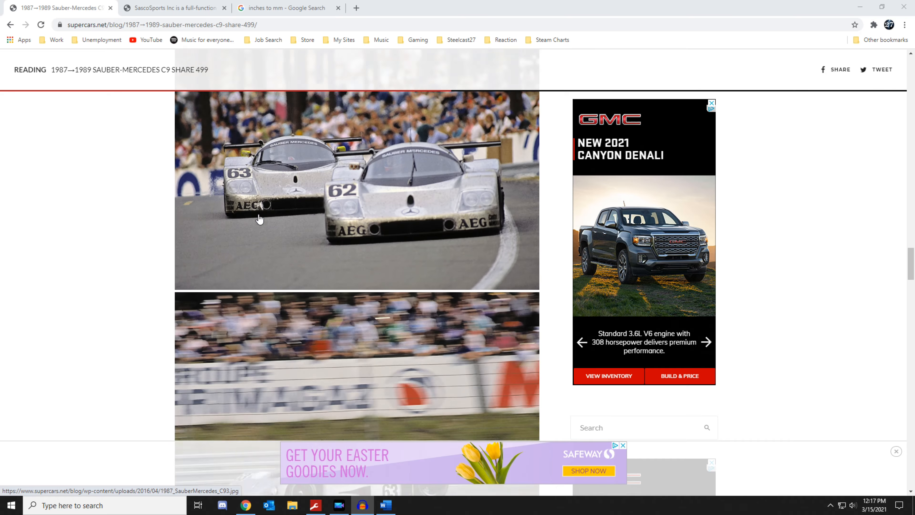
pyautogui.scroll(-6, 260, 219)
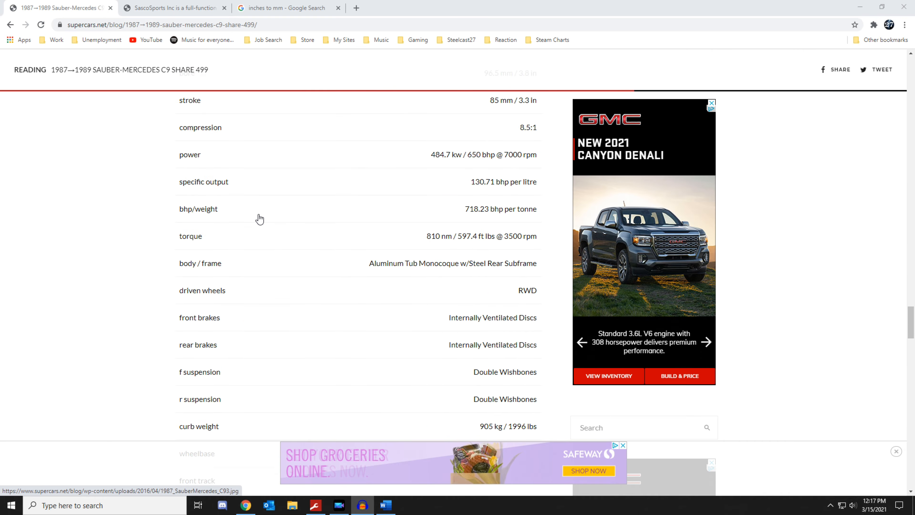
pyautogui.scroll(-7, 259, 219)
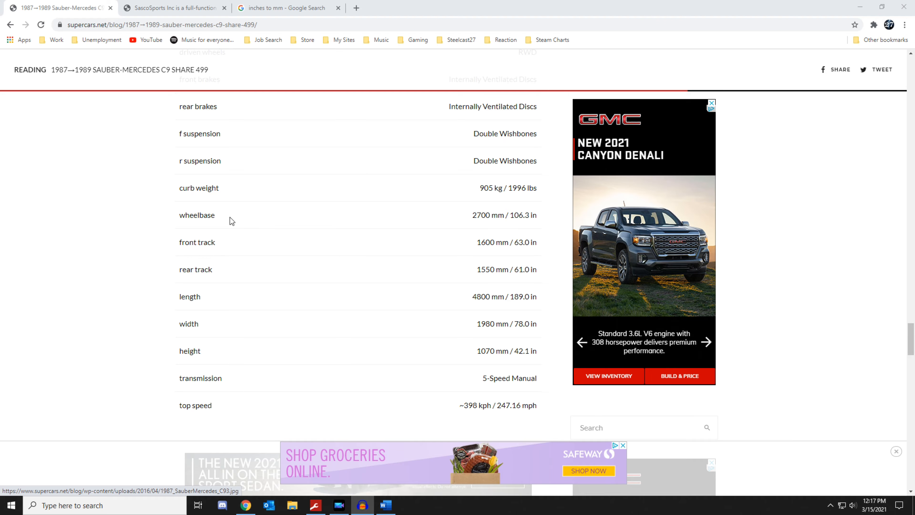
pyautogui.moveTo(179, 216); pyautogui.dragTo(215, 215)
pyautogui.moveTo(395, 216); pyautogui.dragTo(539, 246)
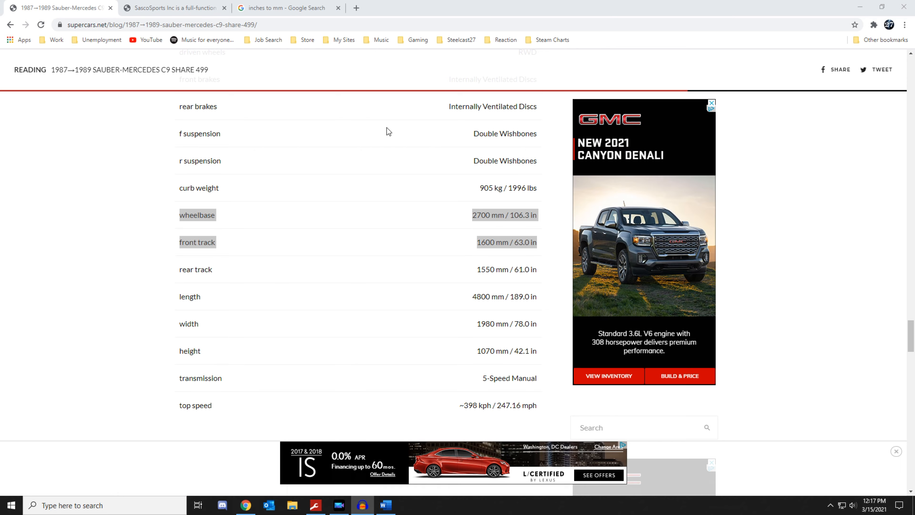
# Check the tire diameters in the SascoSports Michelin tire table and bring up the inches to mm search.
pyautogui.click(181, 14)
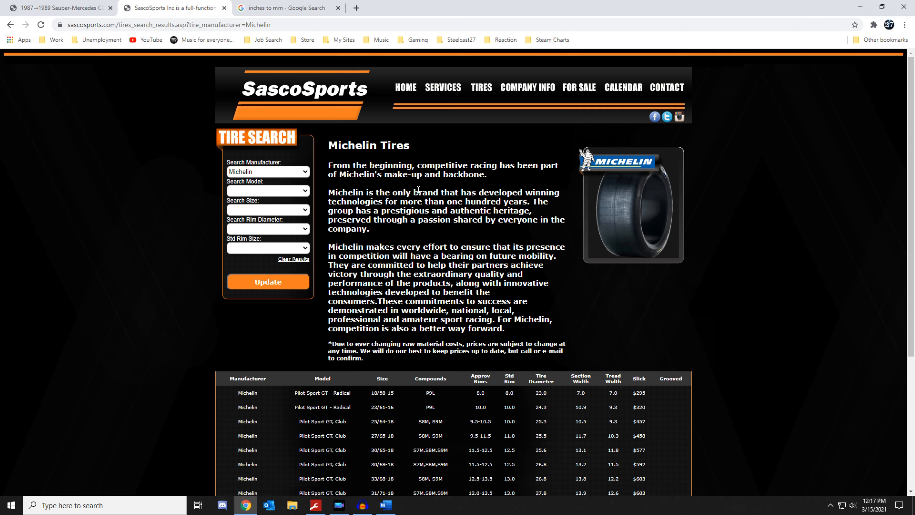
pyautogui.scroll(-4, 429, 190)
pyautogui.scroll(4, 429, 190)
pyautogui.scroll(-5, 429, 190)
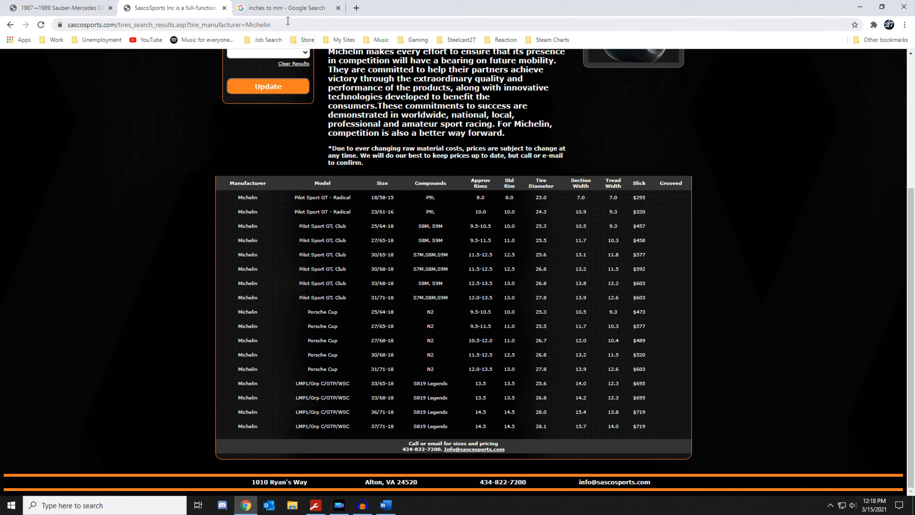
pyautogui.click(271, 7)
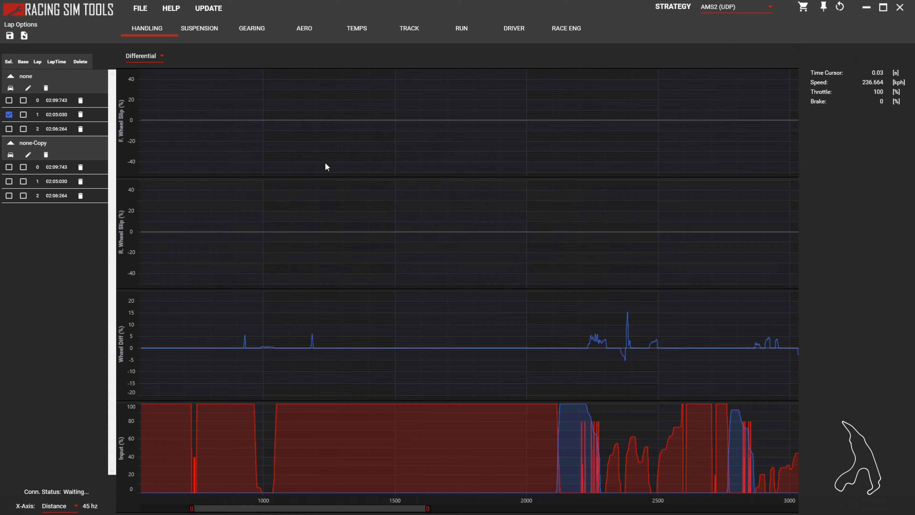
# In Racing Sim Tools, open the "none" run's car setup and set the FL and RL tire diameters to 650 mm.
pyautogui.click(10, 89)
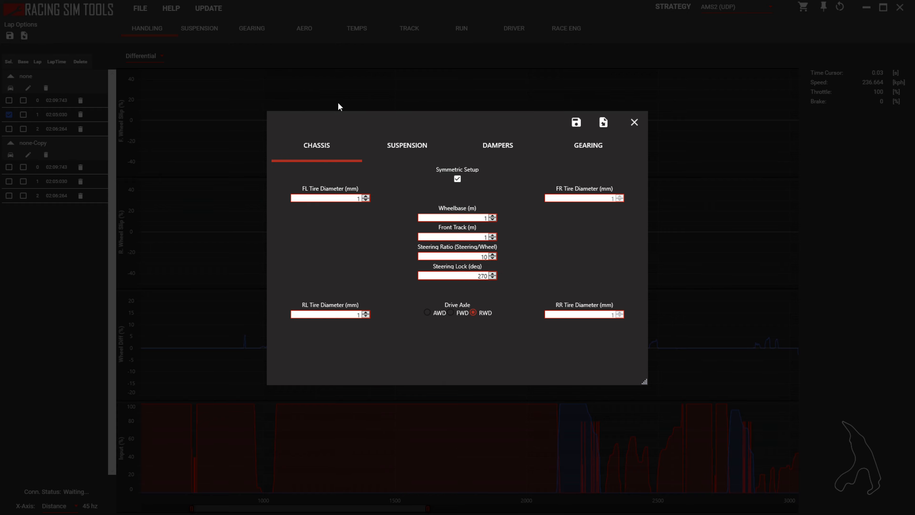
pyautogui.doubleClick(361, 198)
pyautogui.write('650')
pyautogui.doubleClick(360, 315)
pyautogui.write('650')
pyautogui.write('2')
pyautogui.write('.7')
# Set the wheelbase to 2.7 m and the front track to 1.6 m, and close the car setup.
pyautogui.click(486, 236)
pyautogui.write('.6')
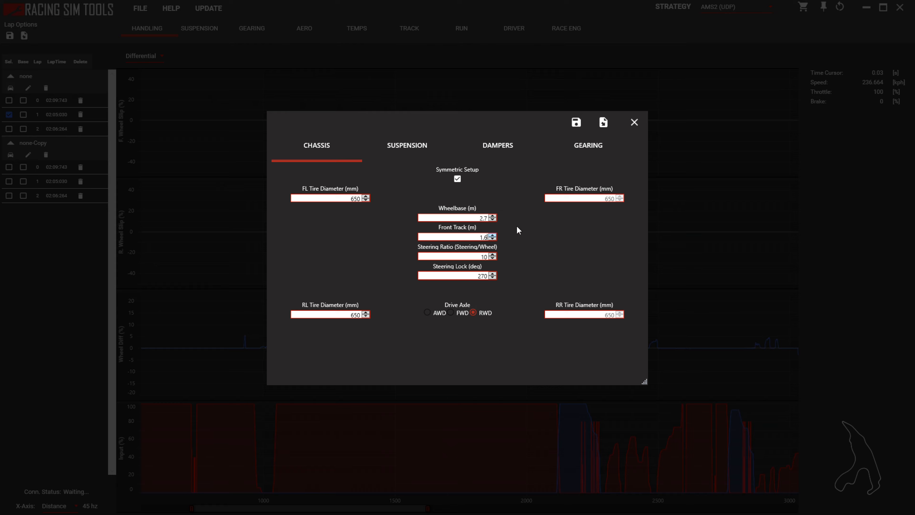
pyautogui.click(632, 123)
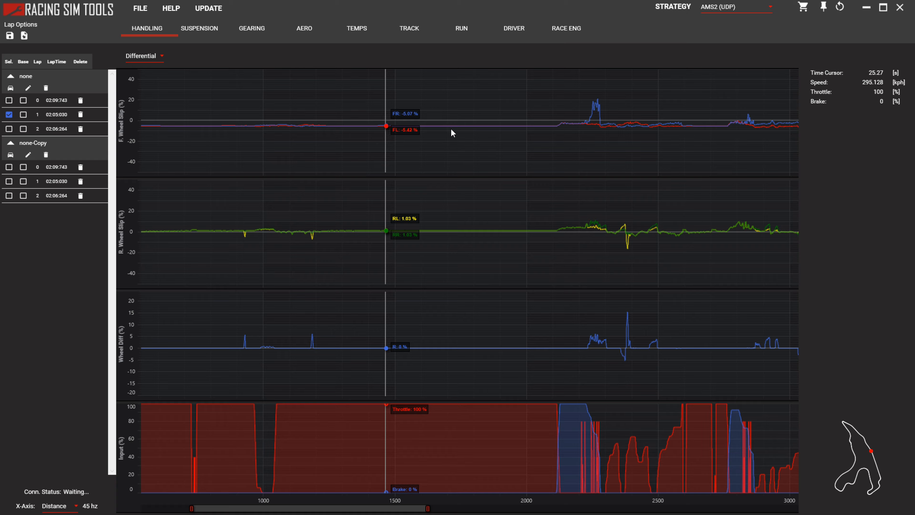
# Examine the front and rear wheel slip traces over a longer stretch of the lap.
pyautogui.scroll(-6, 488, 140)
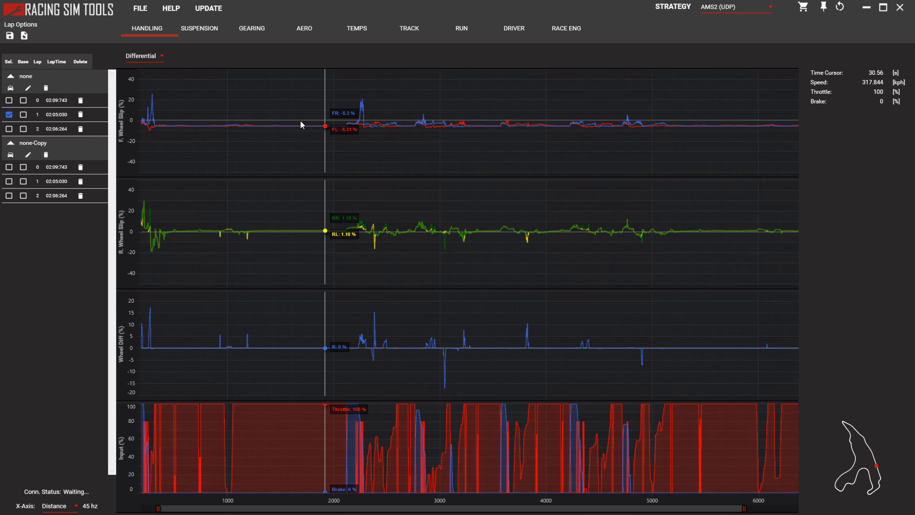
# Examine the front wheel slip traces on the full-throttle straight around the 2000 distance mark.
pyautogui.click(313, 236)
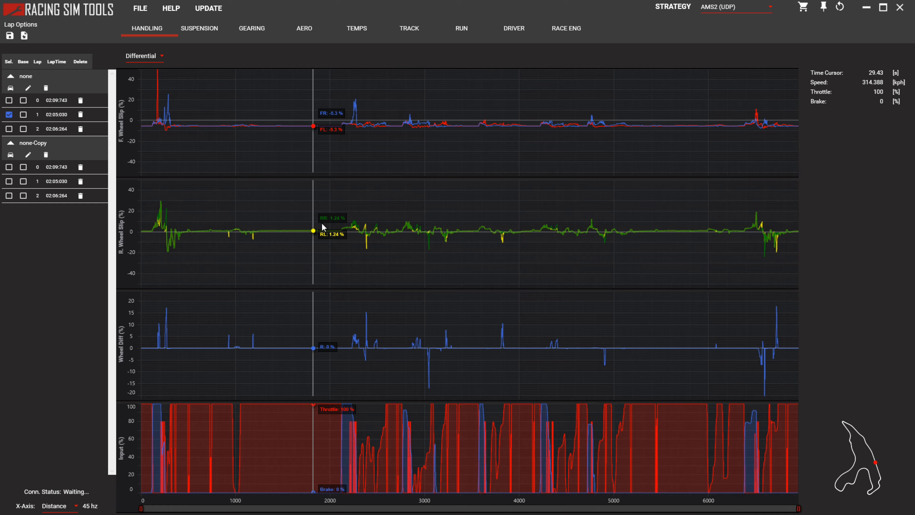
pyautogui.scroll(4, 303, 116)
pyautogui.scroll(2, 307, 131)
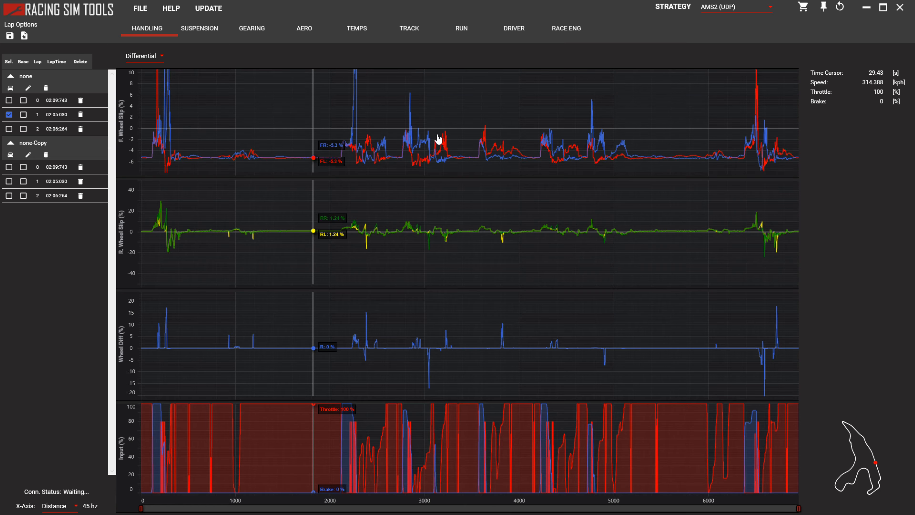
pyautogui.scroll(-2, 435, 142)
pyautogui.scroll(3, 378, 140)
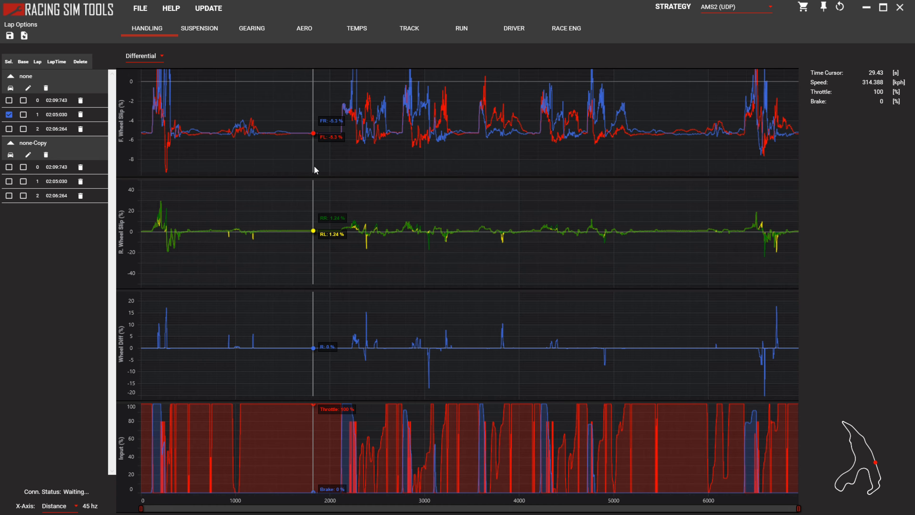
pyautogui.scroll(3, 315, 144)
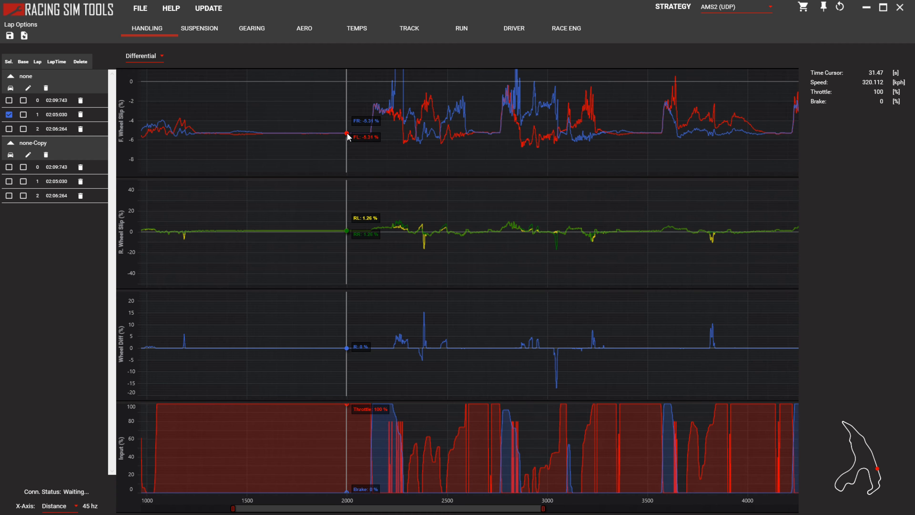
pyautogui.scroll(5, 346, 135)
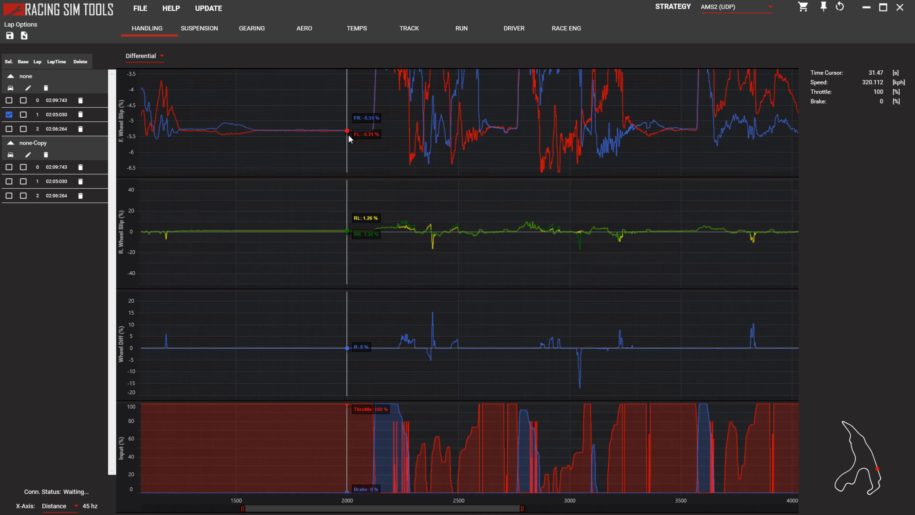
pyautogui.scroll(3, 348, 134)
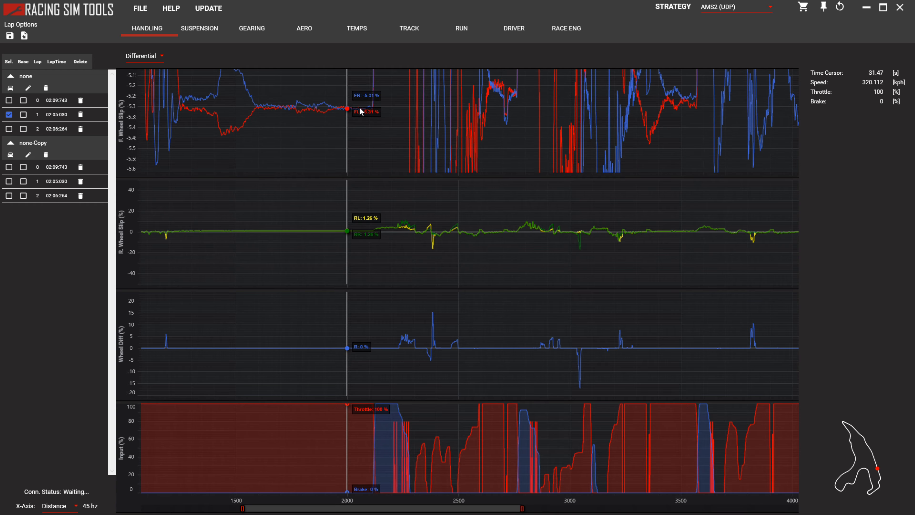
pyautogui.scroll(2, 367, 111)
pyautogui.scroll(3, 368, 111)
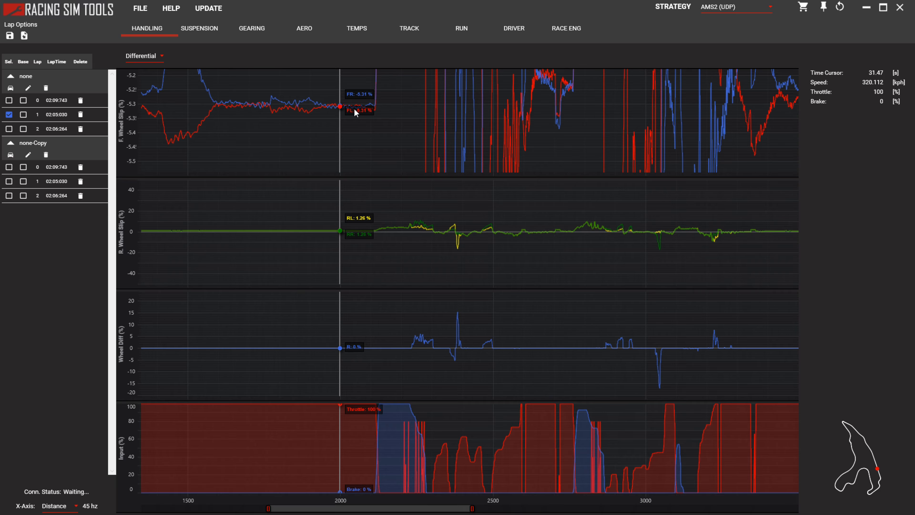
pyautogui.moveTo(358, 109); pyautogui.dragTo(363, 135)
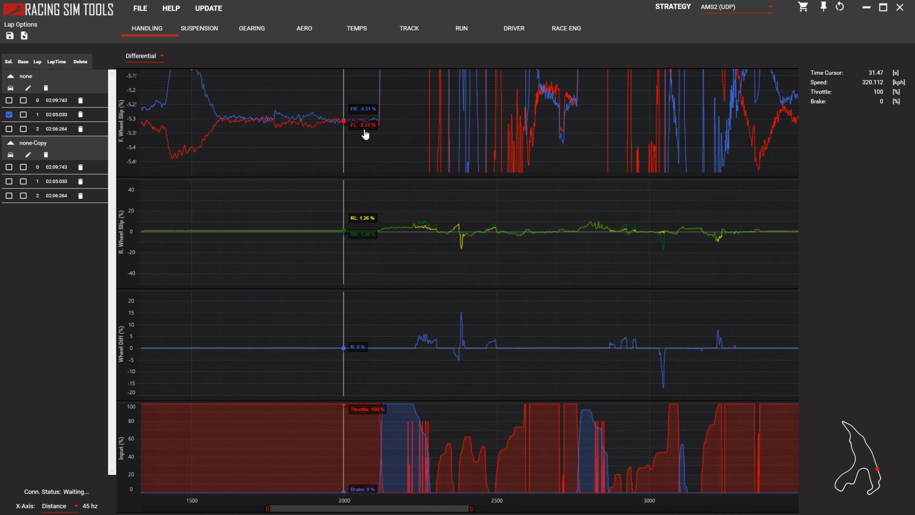
# Examine the rear wheel slip traces along the same full-throttle straight before the braking zone.
pyautogui.scroll(10, 344, 236)
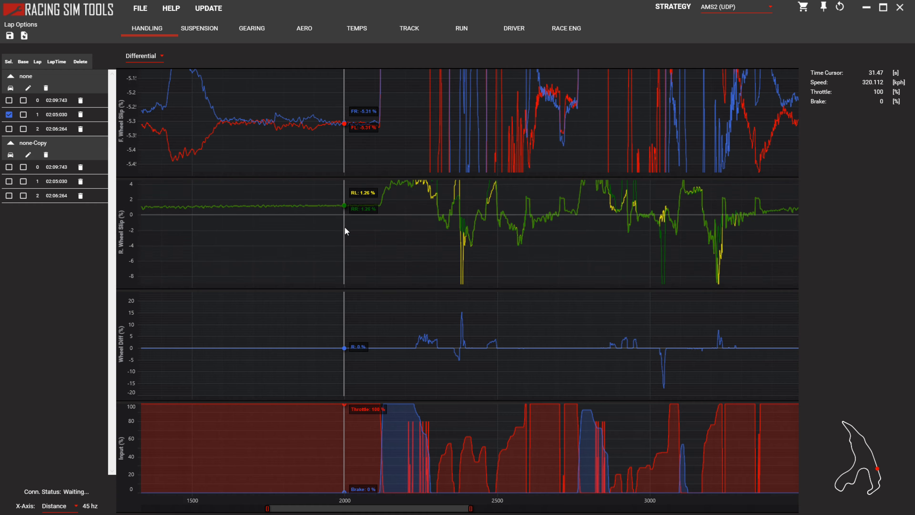
pyautogui.moveTo(335, 200); pyautogui.dragTo(326, 226)
pyautogui.scroll(-5, 321, 226)
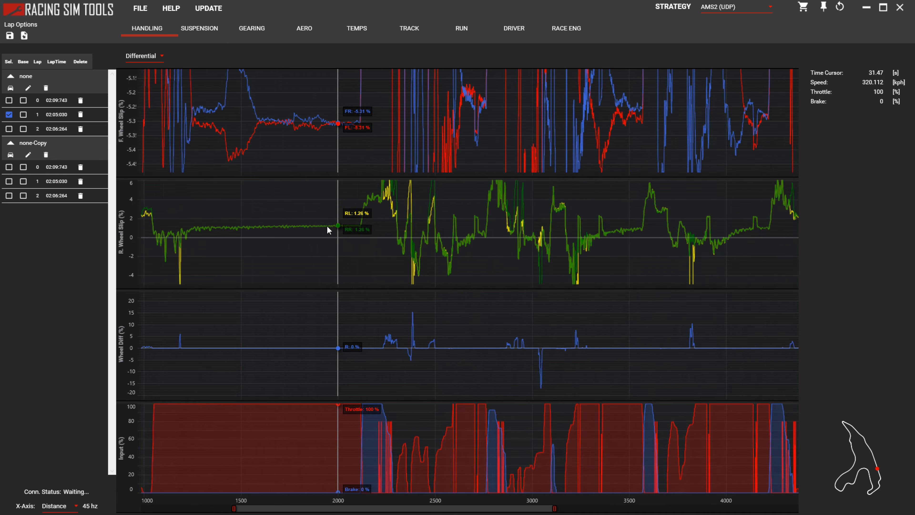
pyautogui.scroll(5, 326, 228)
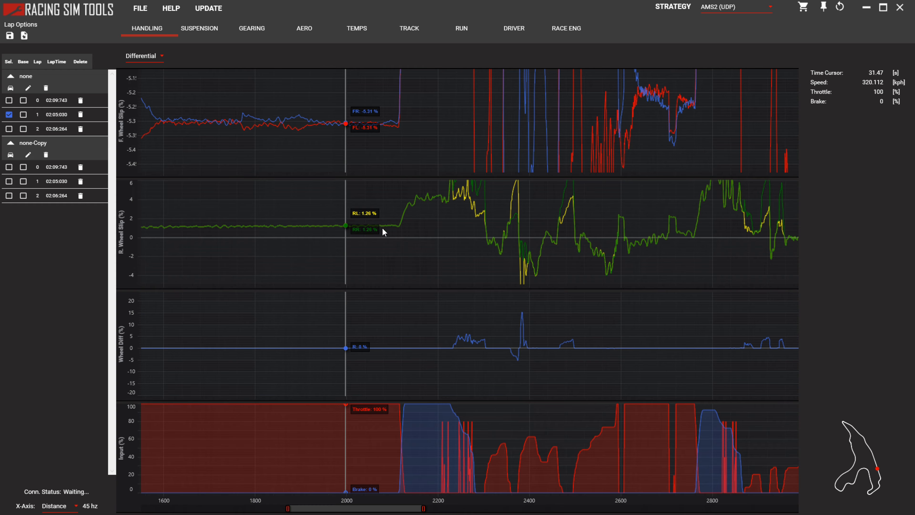
pyautogui.scroll(4, 368, 227)
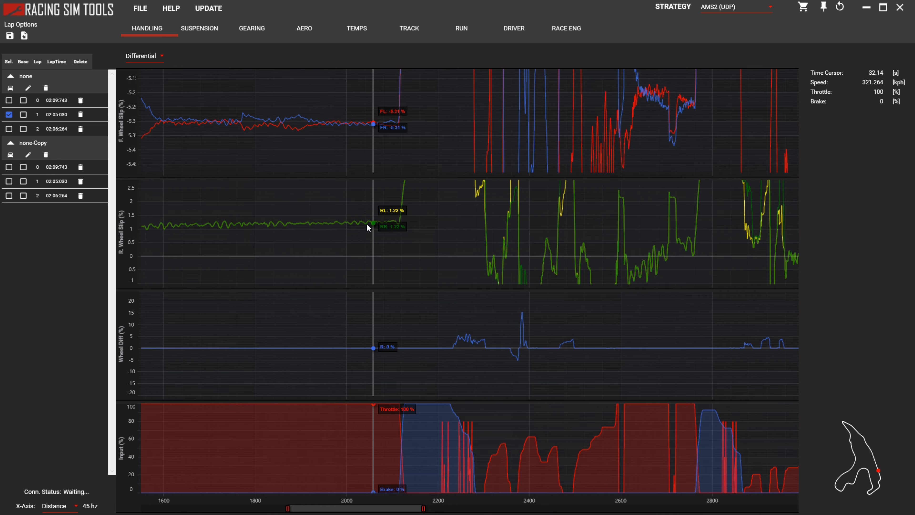
pyautogui.scroll(1, 363, 223)
pyautogui.scroll(2, 361, 227)
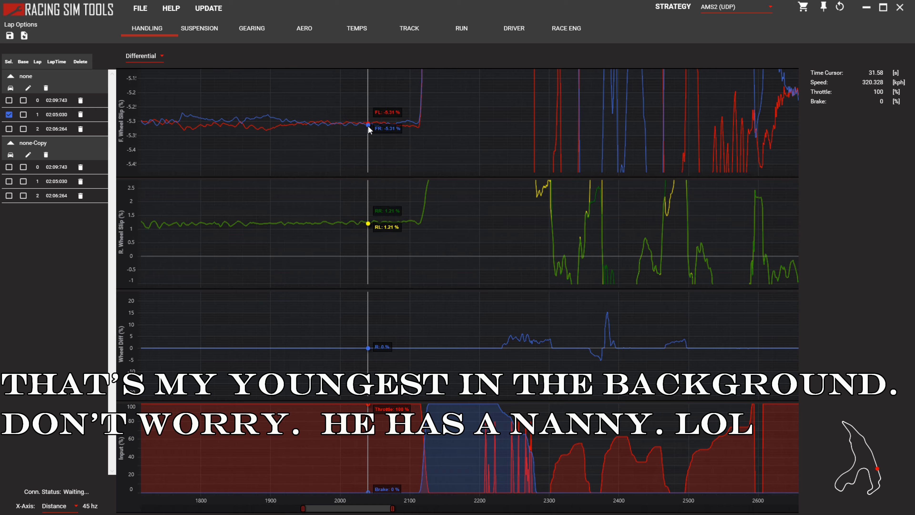
# Set the FL tire diameter to 660 mm in the "none" run's car setup and close it.
pyautogui.click(11, 88)
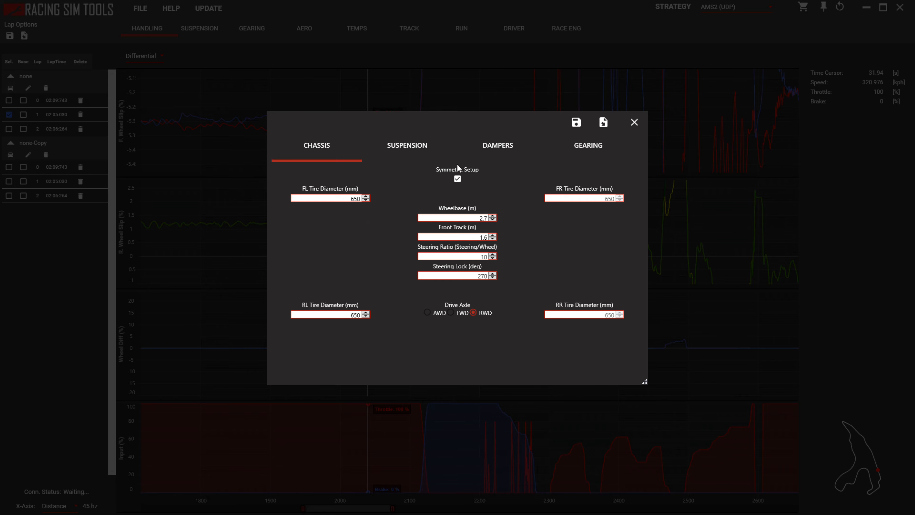
pyautogui.click(634, 122)
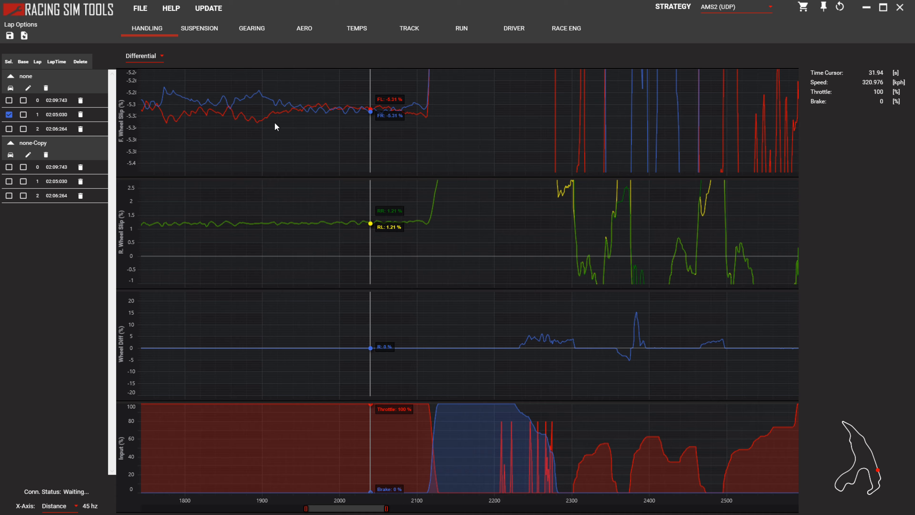
pyautogui.click(10, 89)
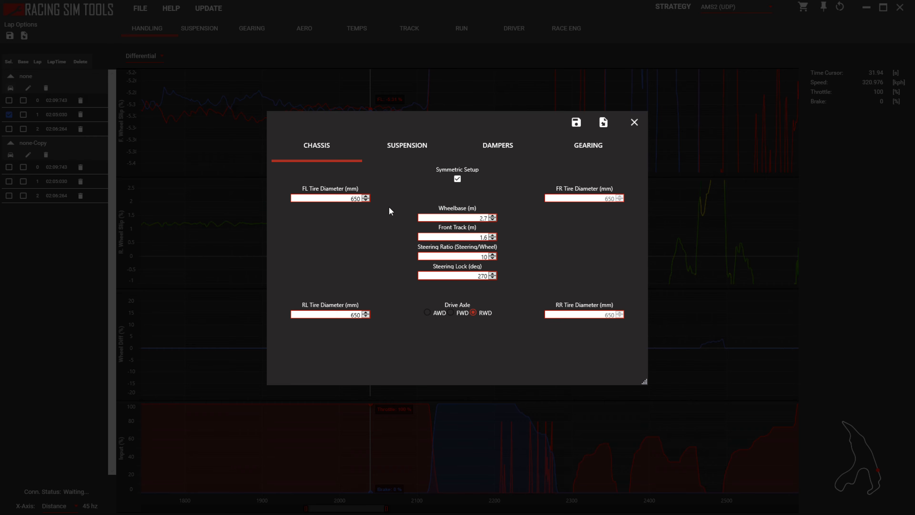
pyautogui.doubleClick(355, 198)
pyautogui.write('660')
pyautogui.click(633, 124)
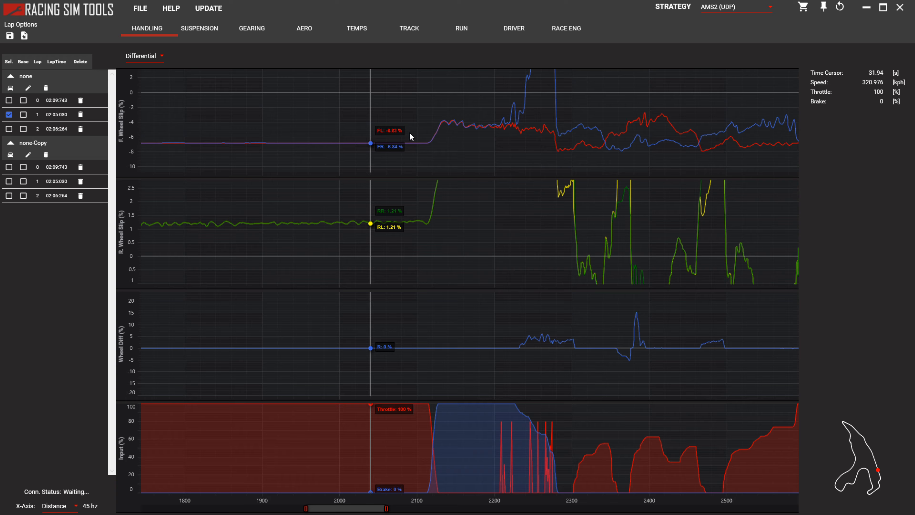
# Lower the "none" run's FL tire diameter to 640 mm and close the car setup.
pyautogui.click(10, 88)
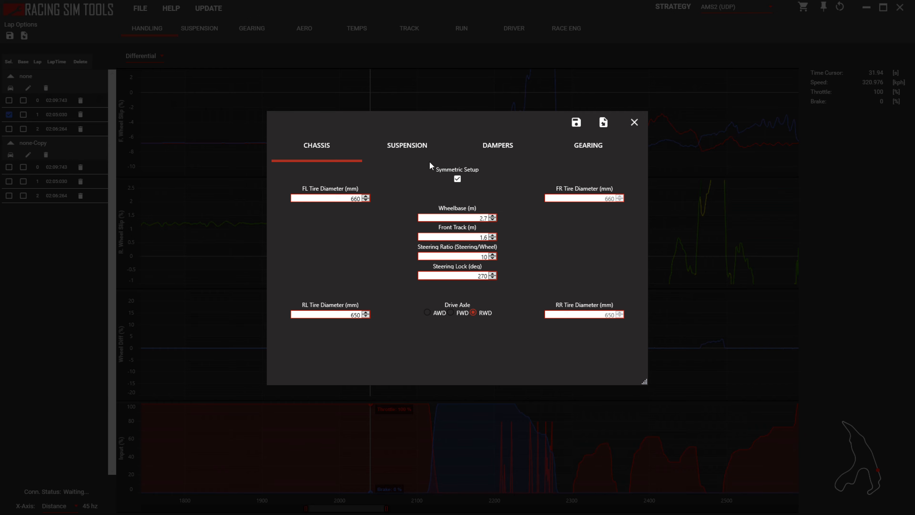
pyautogui.doubleClick(358, 198)
pyautogui.write('650')
pyautogui.click(634, 122)
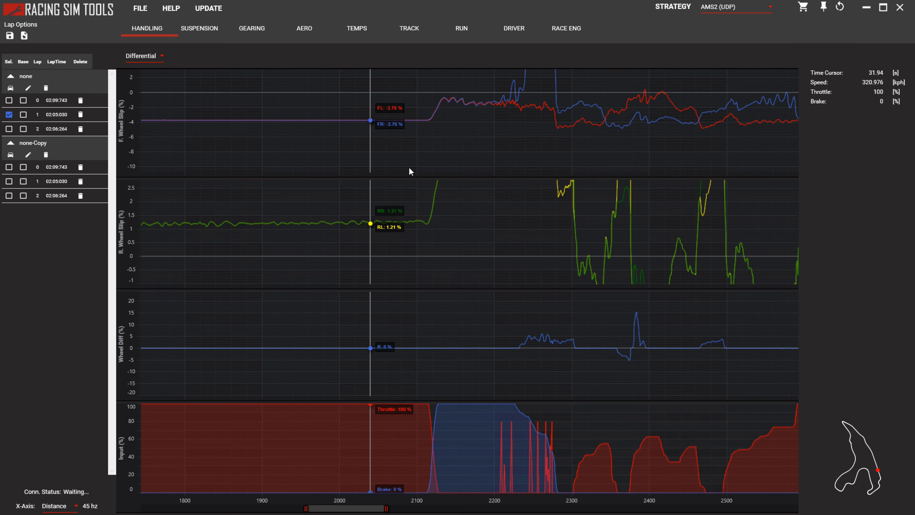
# Set the FL tire diameter of the "none" run to 630 mm and return to the slip traces.
pyautogui.click(10, 88)
pyautogui.doubleClick(359, 197)
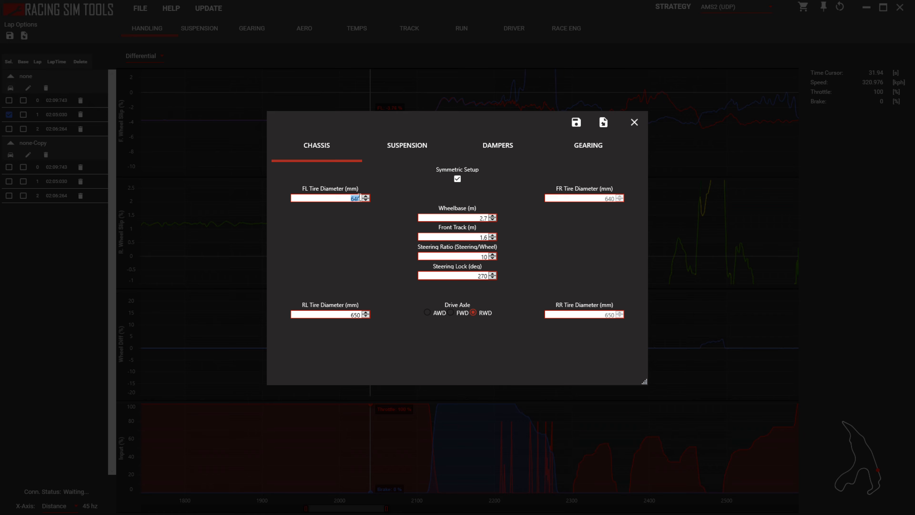
pyautogui.write('630')
pyautogui.click(634, 122)
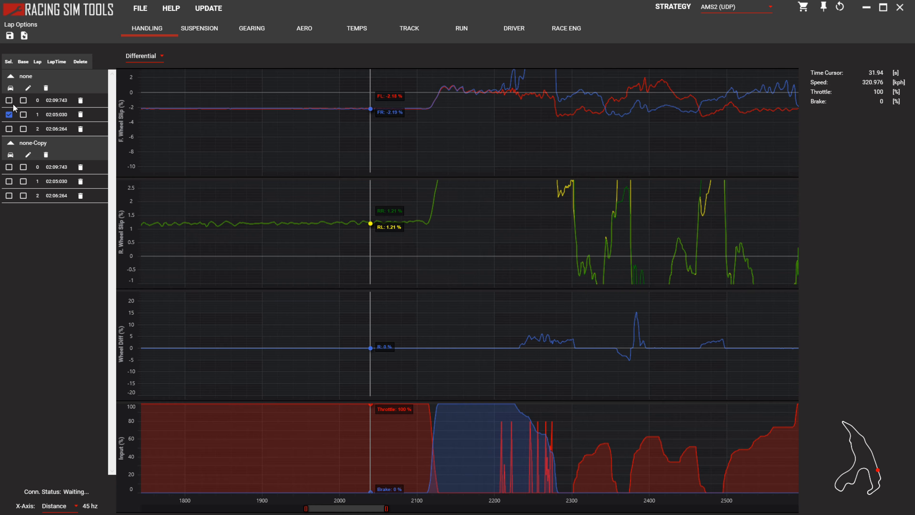
# Reduce the "none" run's FL tire diameter to 620 mm and check the front wheel slip trace.
pyautogui.click(11, 88)
pyautogui.doubleClick(356, 198)
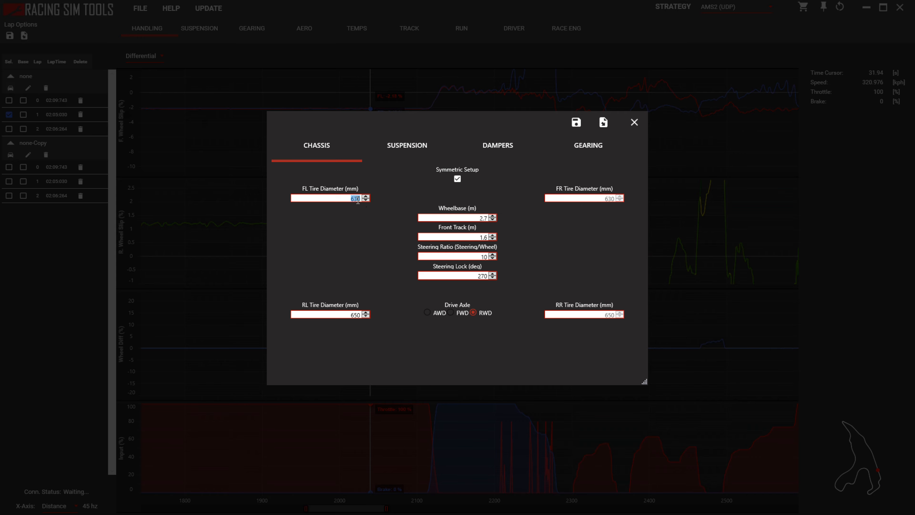
pyautogui.write('620')
pyautogui.click(636, 124)
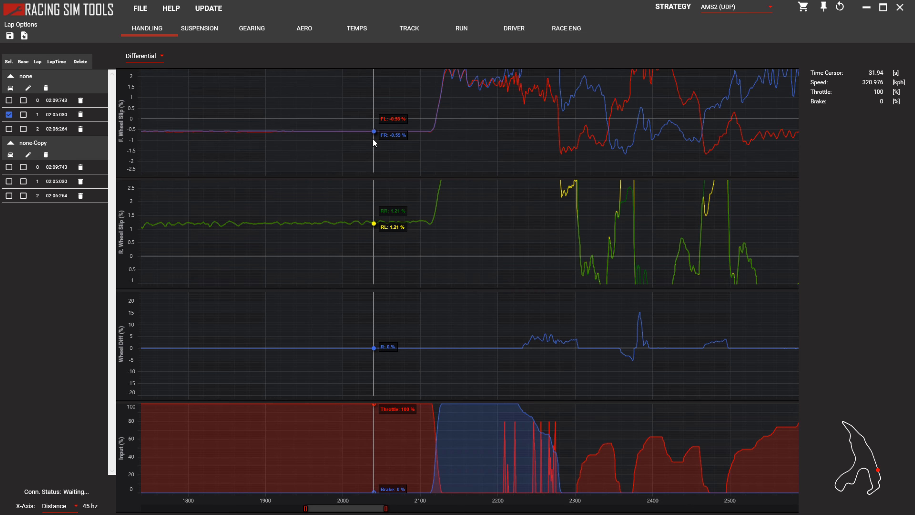
# Change the "none" run's FL tire diameter to 615 mm and close the car setup.
pyautogui.click(10, 88)
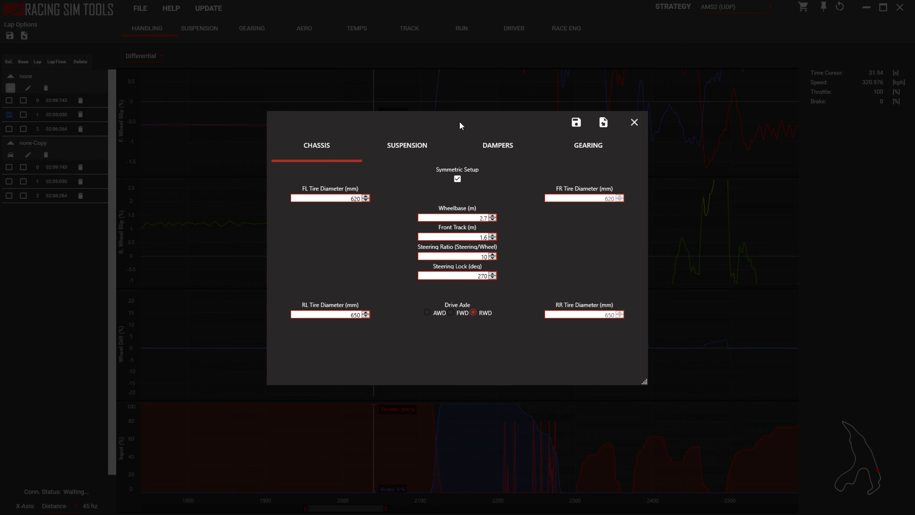
pyautogui.write('1')
pyautogui.write('15')
pyautogui.click(634, 122)
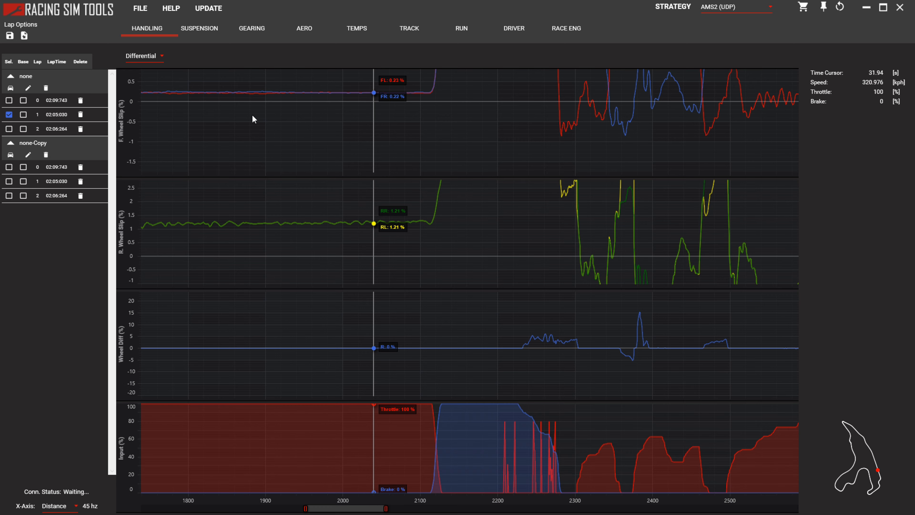
# Fine-tune the "none" run's FL tire diameter, trying 617 mm and settling on 616 mm.
pyautogui.click(11, 88)
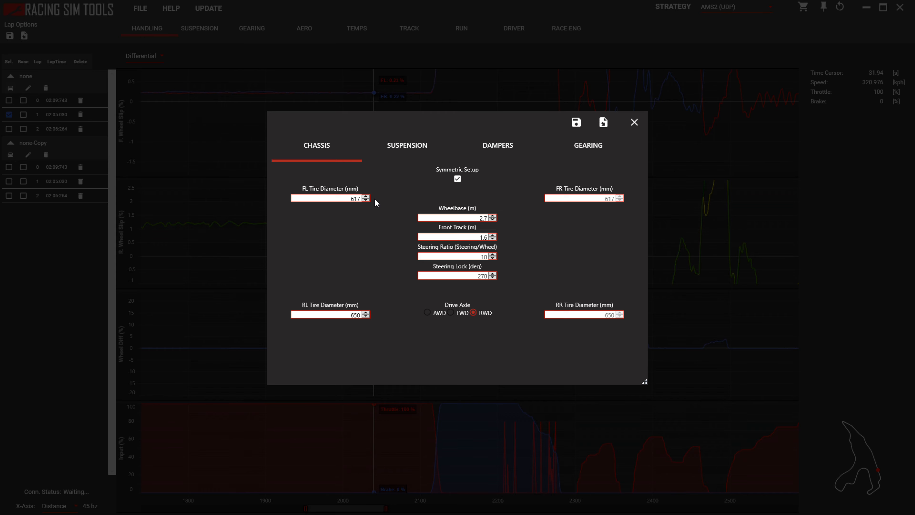
pyautogui.click(634, 122)
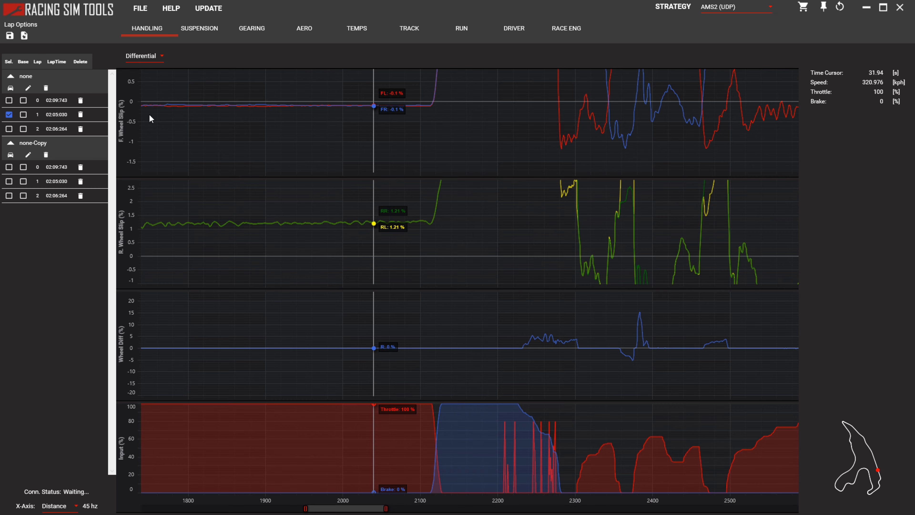
pyautogui.click(11, 88)
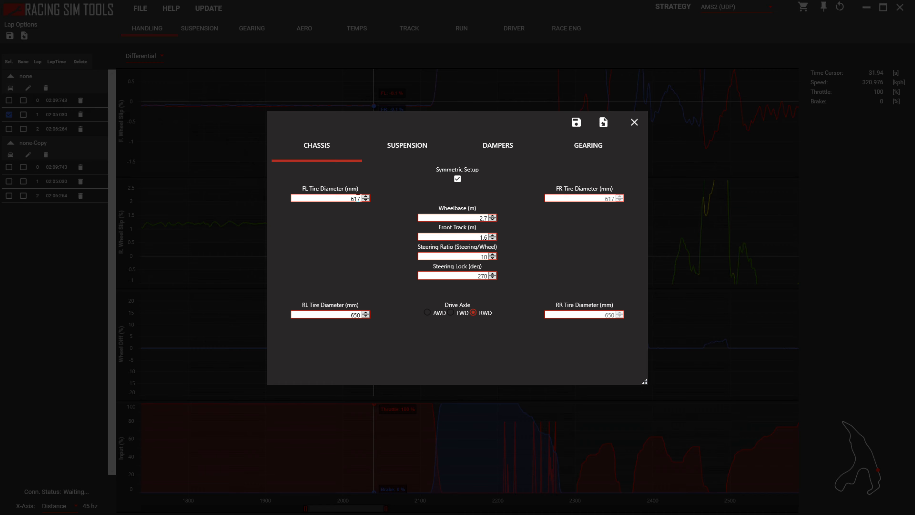
pyautogui.write('650')
pyautogui.click(634, 123)
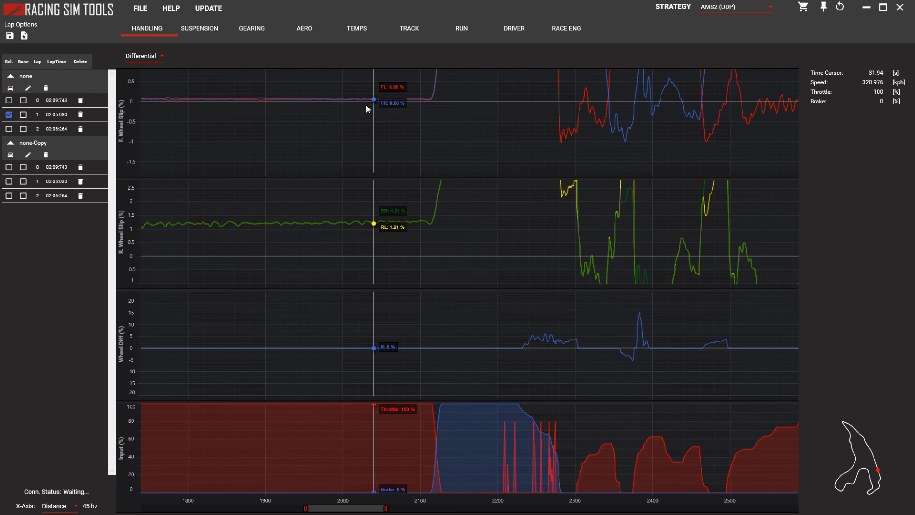
# Check the front wheel slip on the straight and review the tire diameters in the "none" and "none-Copy" car setups.
pyautogui.scroll(4, 369, 103)
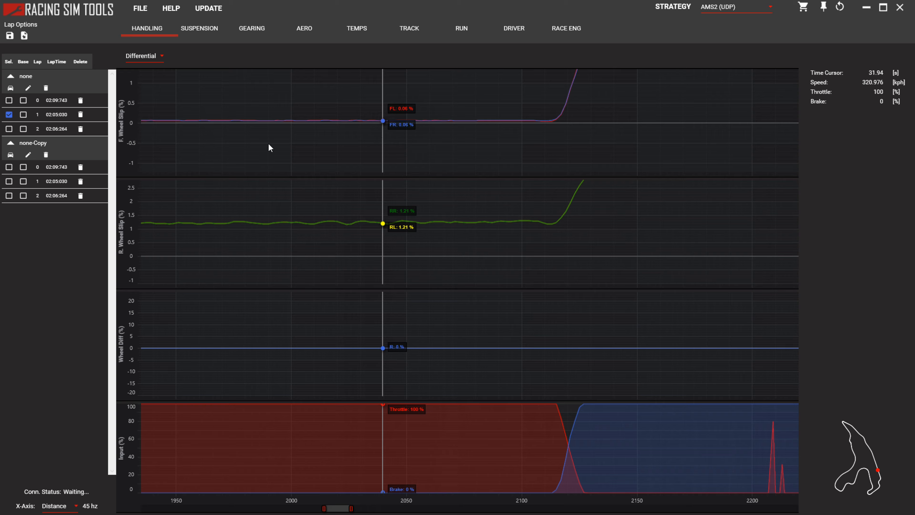
pyautogui.click(18, 90)
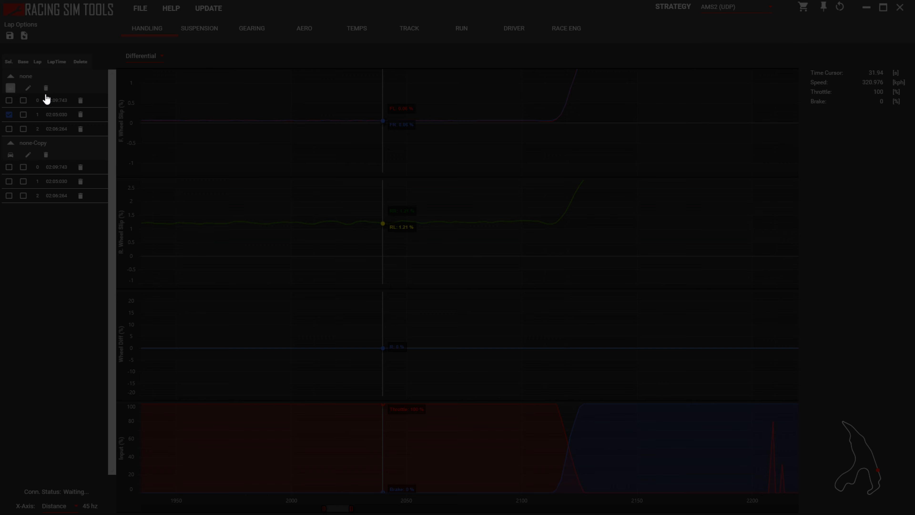
pyautogui.click(638, 129)
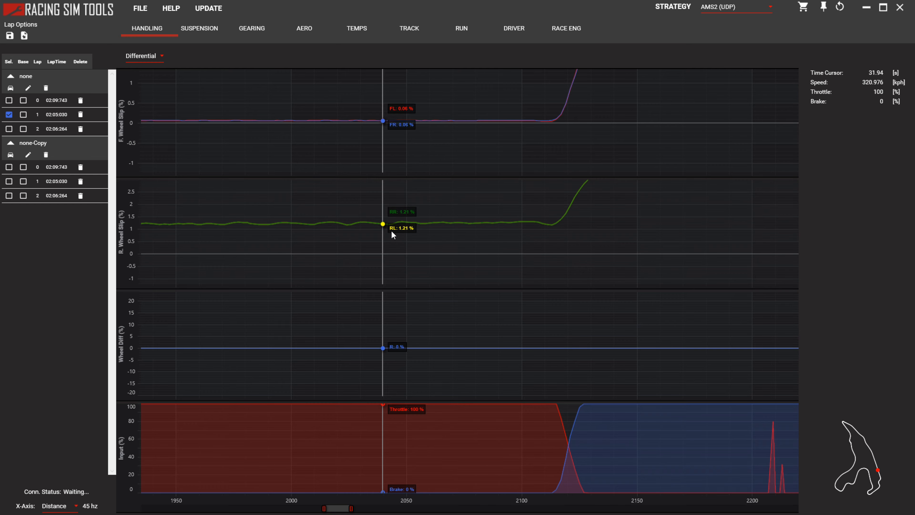
pyautogui.click(11, 155)
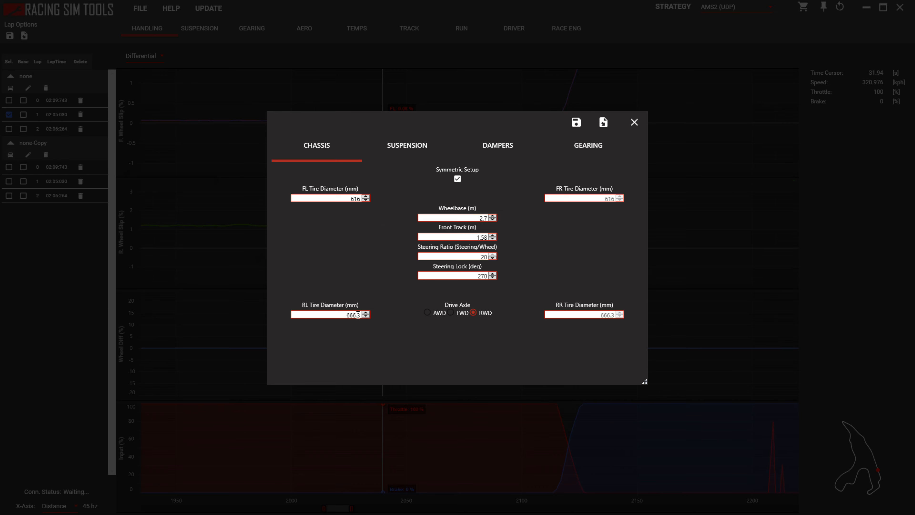
pyautogui.click(634, 123)
# Set the RL tire diameter to 655 mm in the "none" run's car setup and close it.
pyautogui.click(10, 88)
pyautogui.write('655')
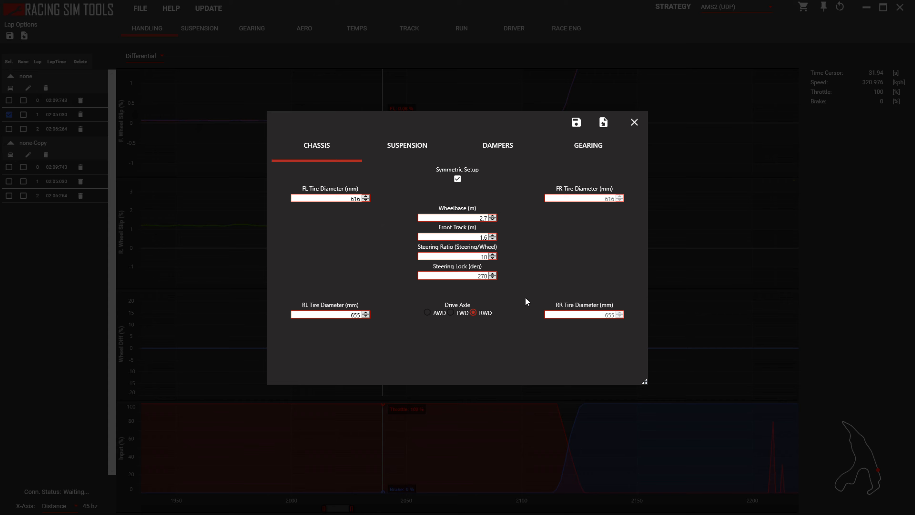
pyautogui.click(634, 123)
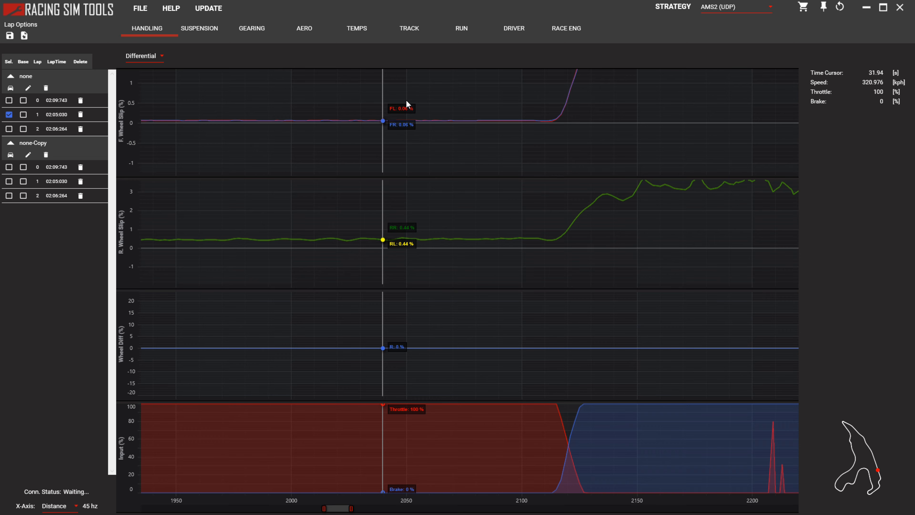
# Try RL tire diameters of 655.5 mm and 655.8 mm in the "none" run's car setup.
pyautogui.click(11, 88)
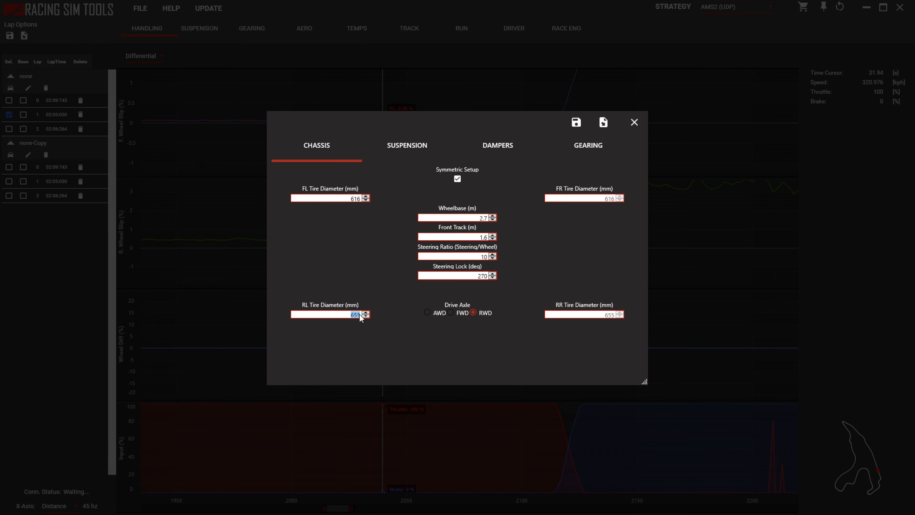
pyautogui.click(361, 316)
pyautogui.click(634, 122)
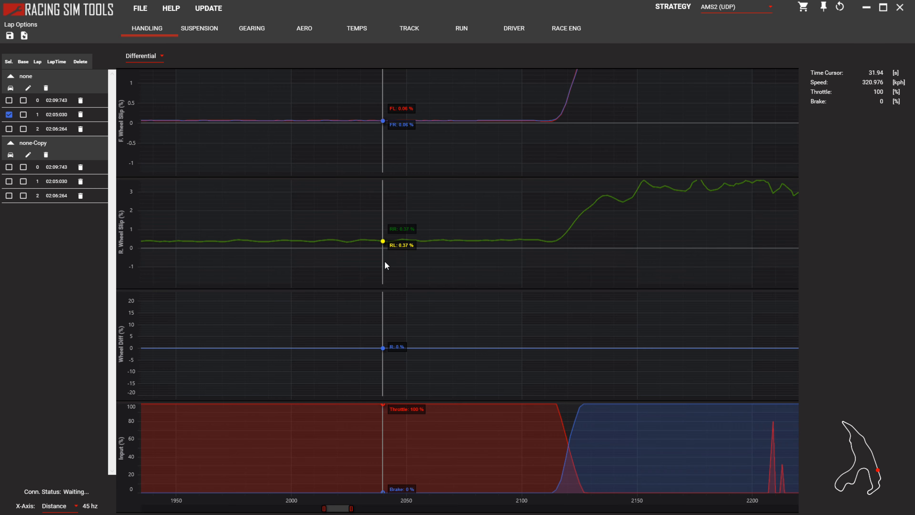
pyautogui.click(11, 87)
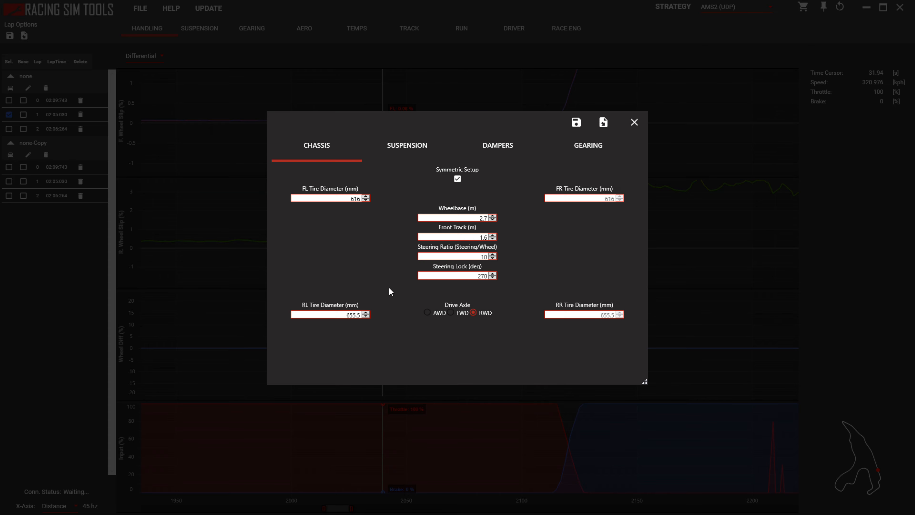
pyautogui.click(360, 315)
pyautogui.click(359, 314)
pyautogui.click(633, 124)
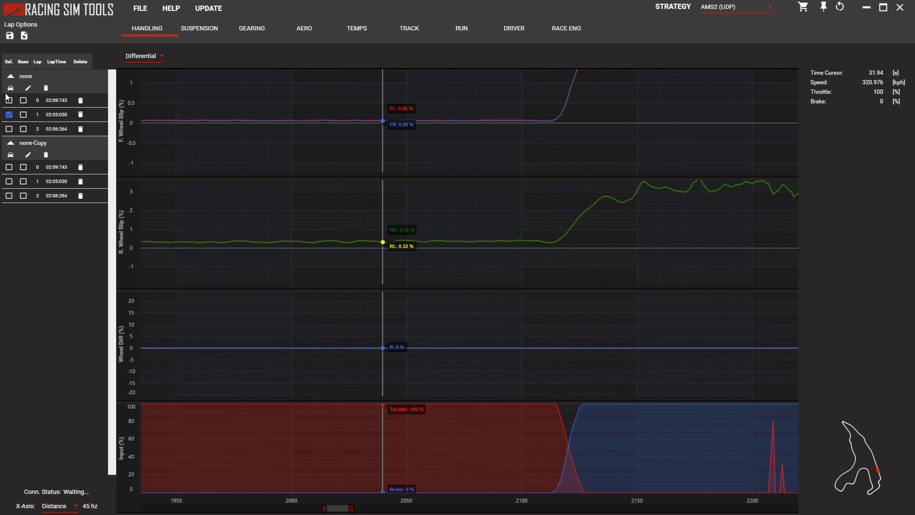
# Keep raising the "none" run's RL tire diameter, trying 656.5 mm and settling on 658 mm.
pyautogui.click(10, 88)
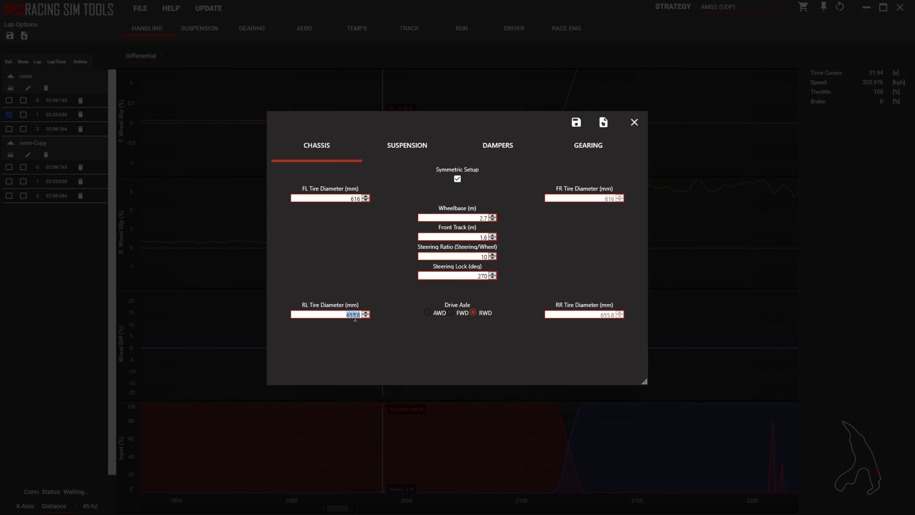
pyautogui.moveTo(359, 316); pyautogui.dragTo(354, 315)
pyautogui.write('6.')
pyautogui.click(634, 122)
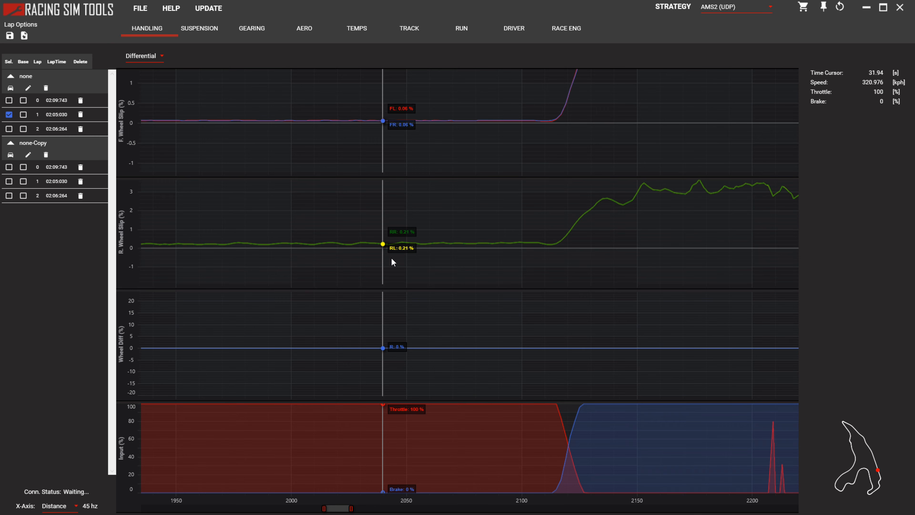
pyautogui.click(11, 88)
pyautogui.click(357, 317)
pyautogui.click(357, 316)
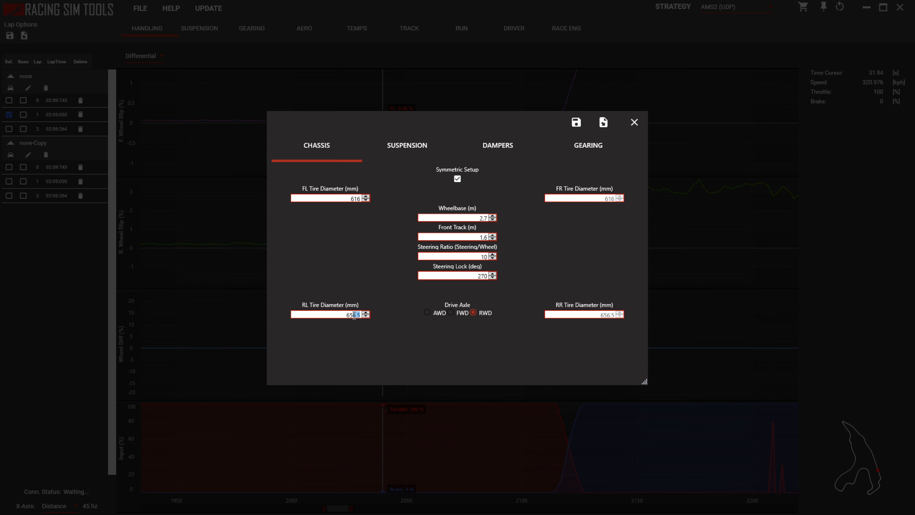
pyautogui.click(634, 122)
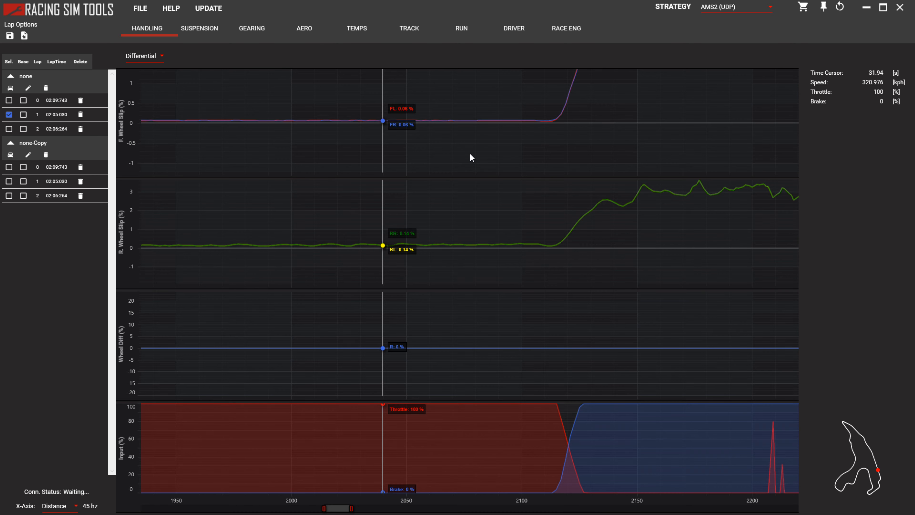
pyautogui.click(10, 88)
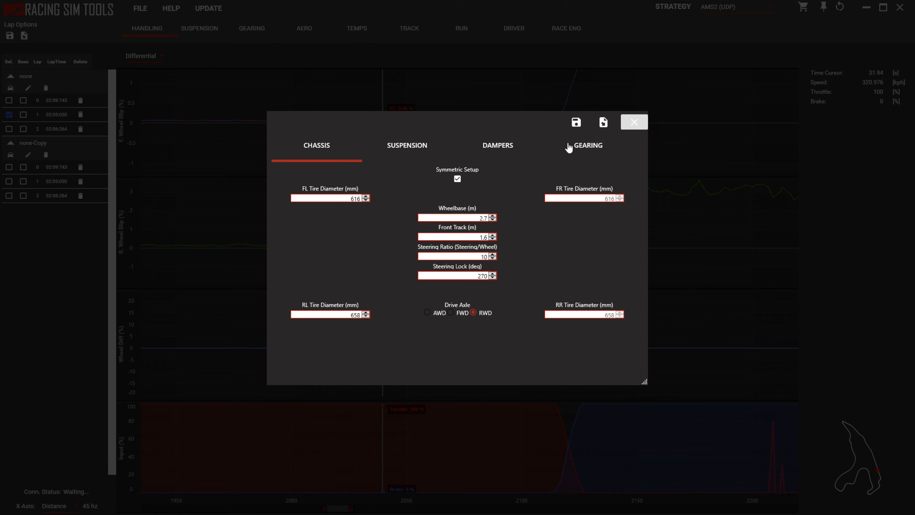
pyautogui.click(634, 122)
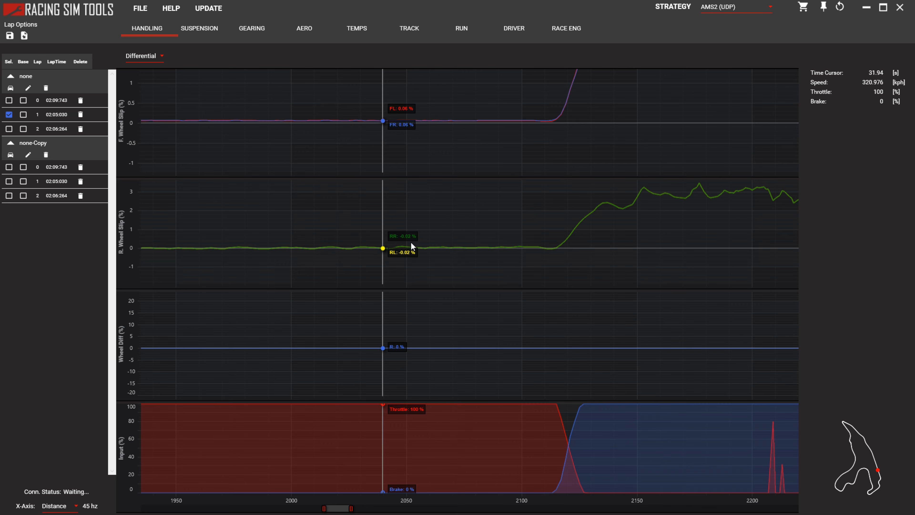
# Examine the front and rear wheel slip on the straights over the whole lap and recheck the "none" run's tire diameters.
pyautogui.scroll(-3, 410, 242)
pyautogui.scroll(-12, 410, 242)
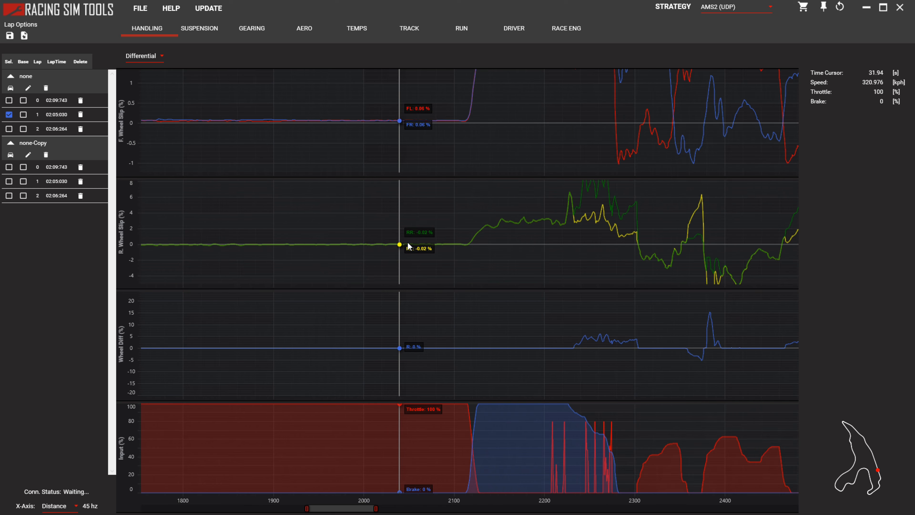
pyautogui.scroll(-5, 381, 116)
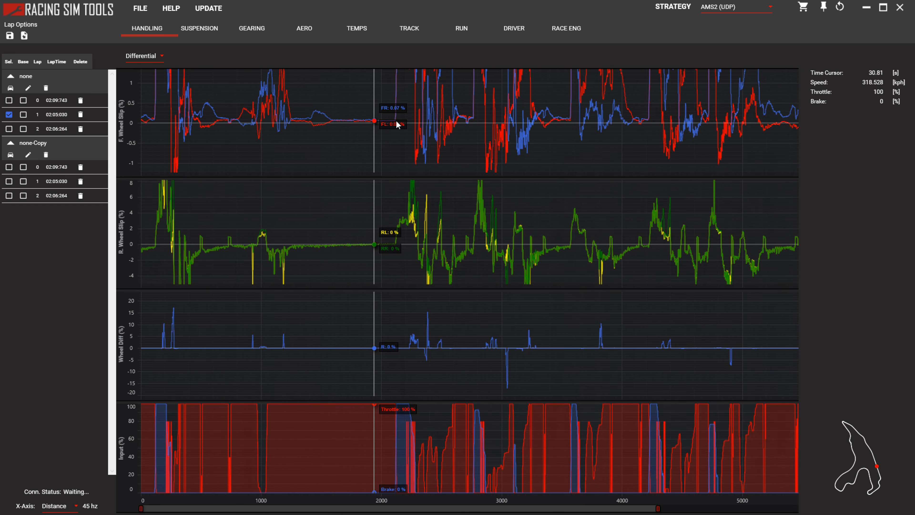
pyautogui.scroll(8, 328, 121)
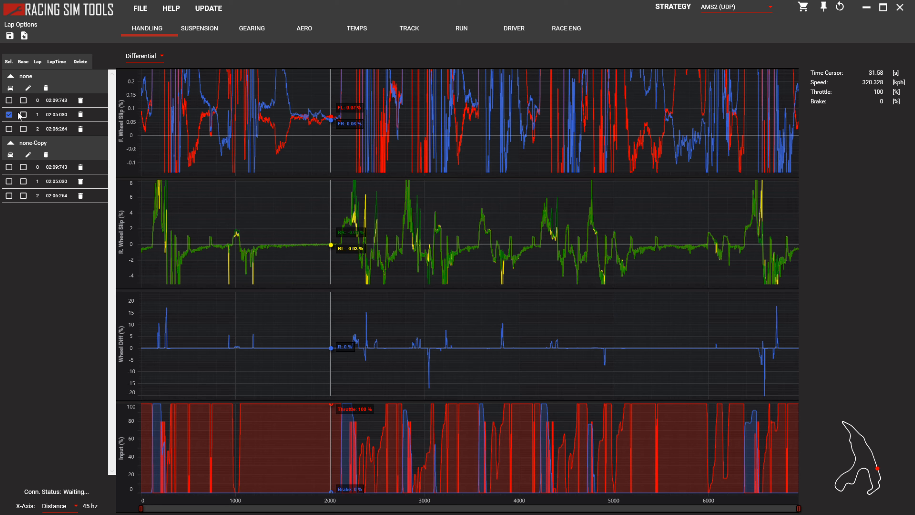
pyautogui.click(21, 89)
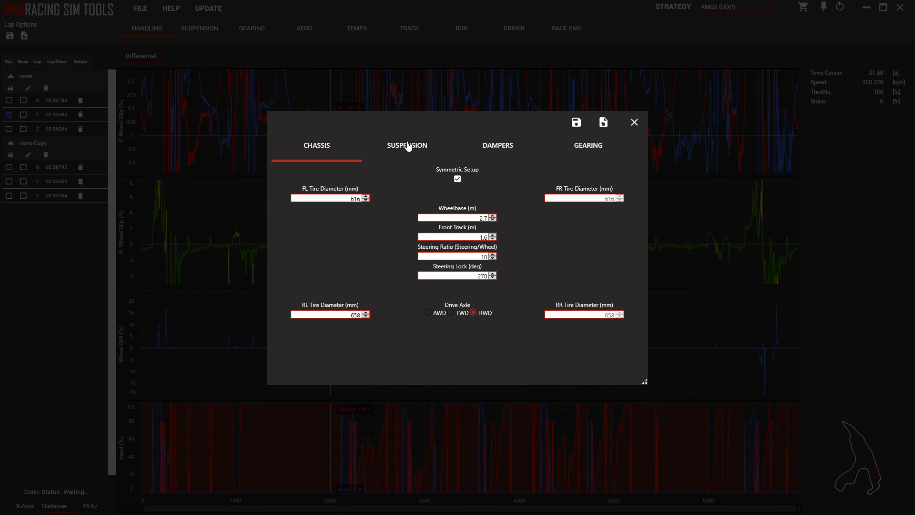
pyautogui.click(633, 122)
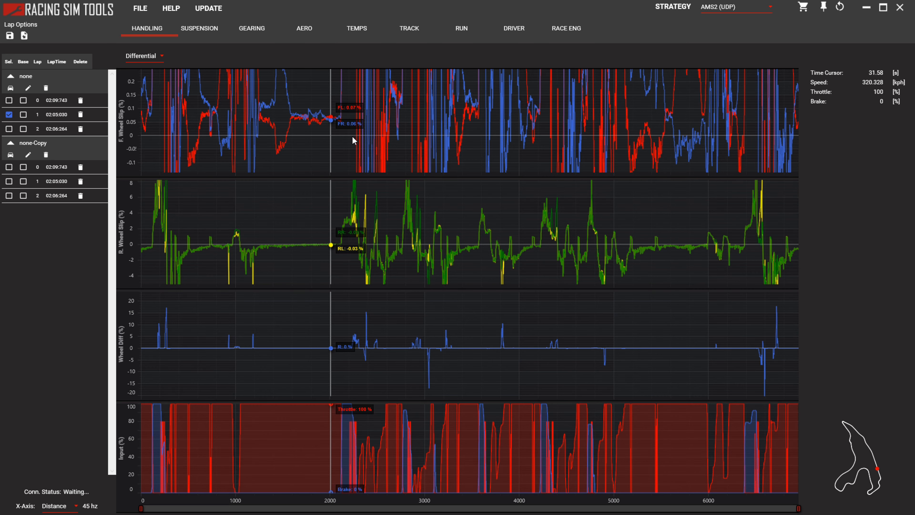
pyautogui.scroll(-2, 342, 133)
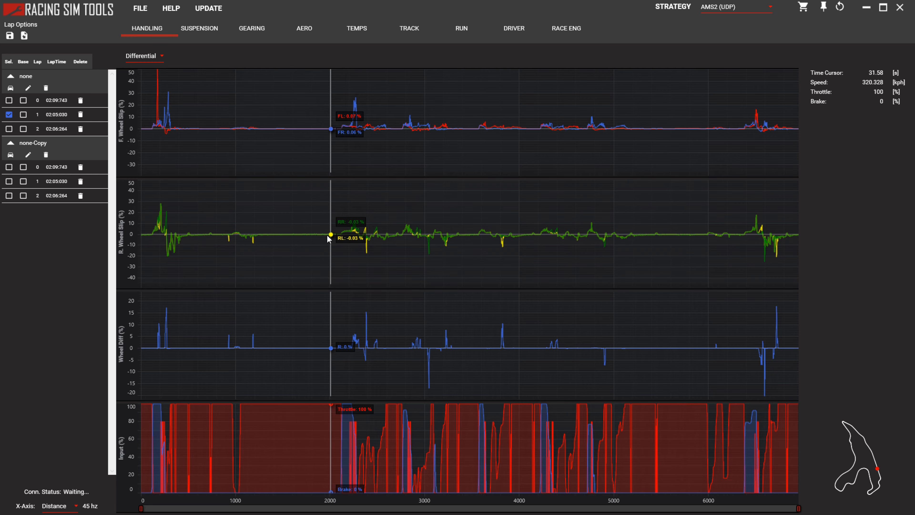
pyautogui.scroll(3, 328, 239)
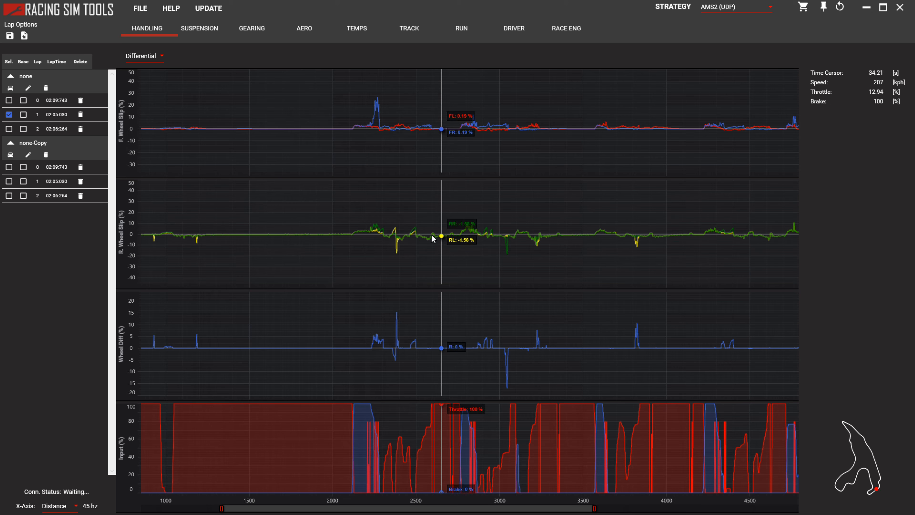
pyautogui.scroll(-3, 306, 211)
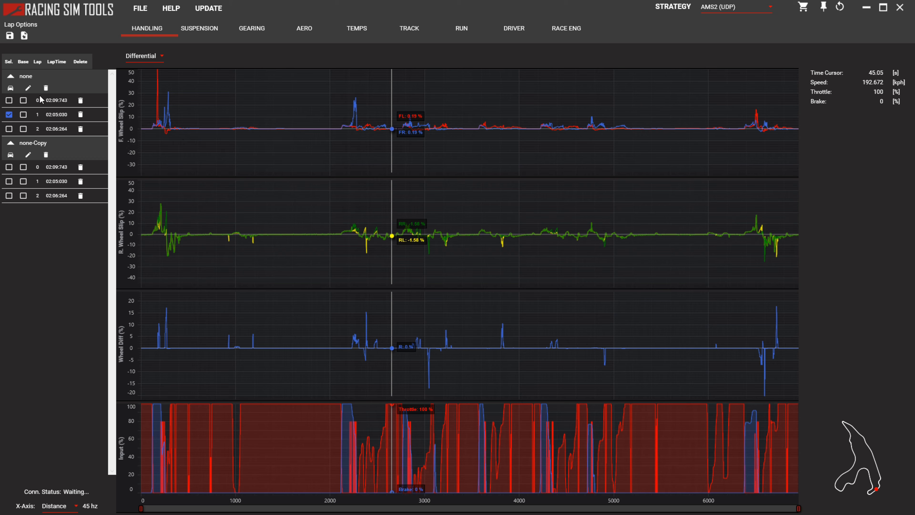
# Review the chassis and suspension values in the "none" run's car setup and close it.
pyautogui.click(21, 88)
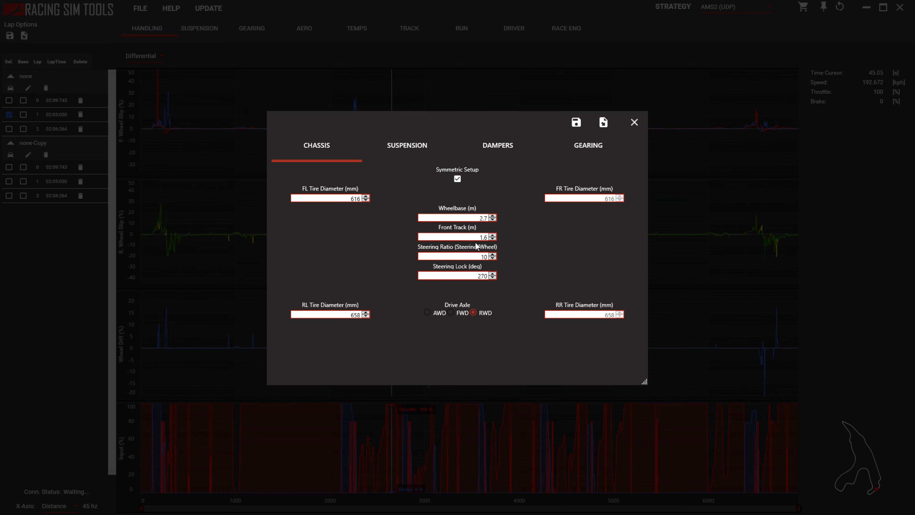
pyautogui.click(421, 151)
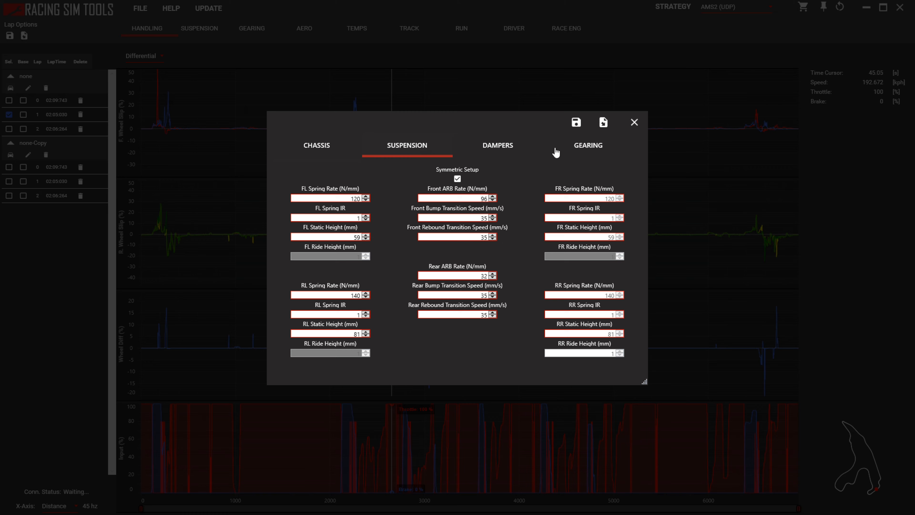
pyautogui.click(634, 122)
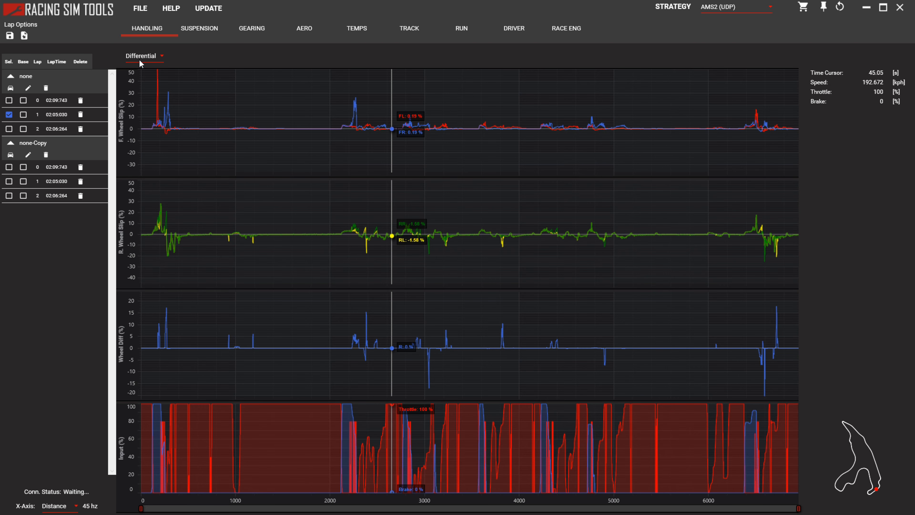
# Show the suspension pitch and roll gradients for the selected lap and examine the pitch plot closely.
pyautogui.click(193, 32)
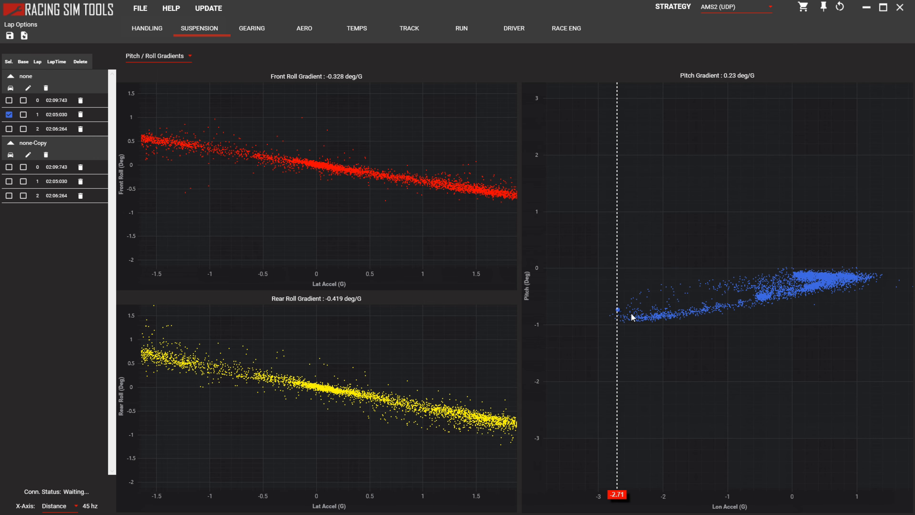
pyautogui.scroll(3, 729, 317)
pyautogui.scroll(5, 729, 323)
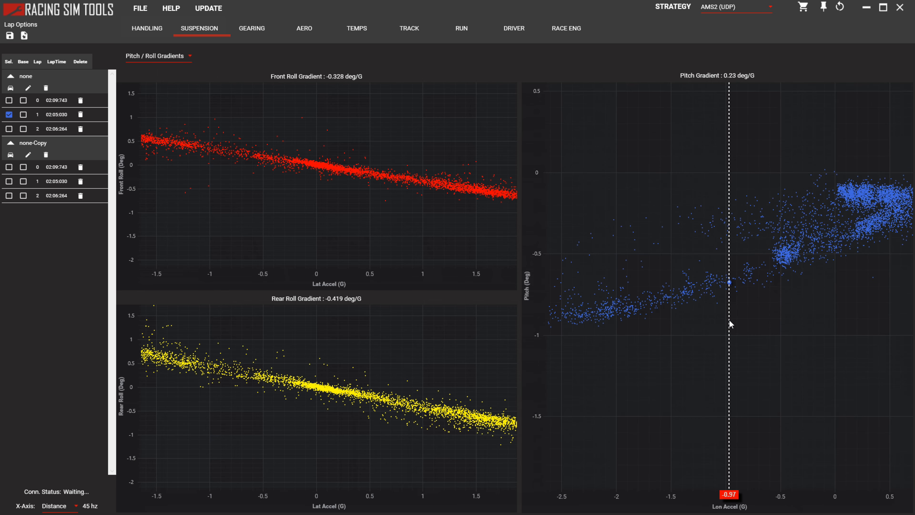
pyautogui.scroll(-3, 739, 285)
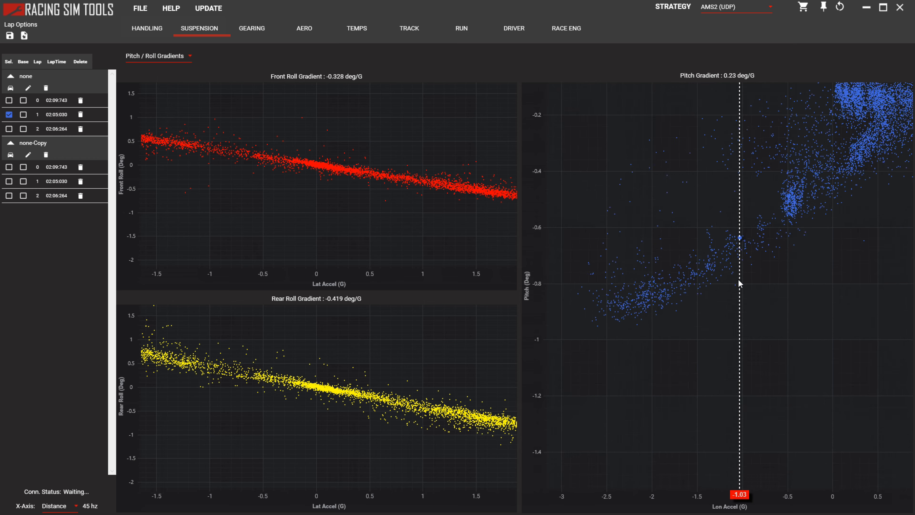
pyautogui.scroll(-1, 760, 255)
pyautogui.scroll(-4, 761, 256)
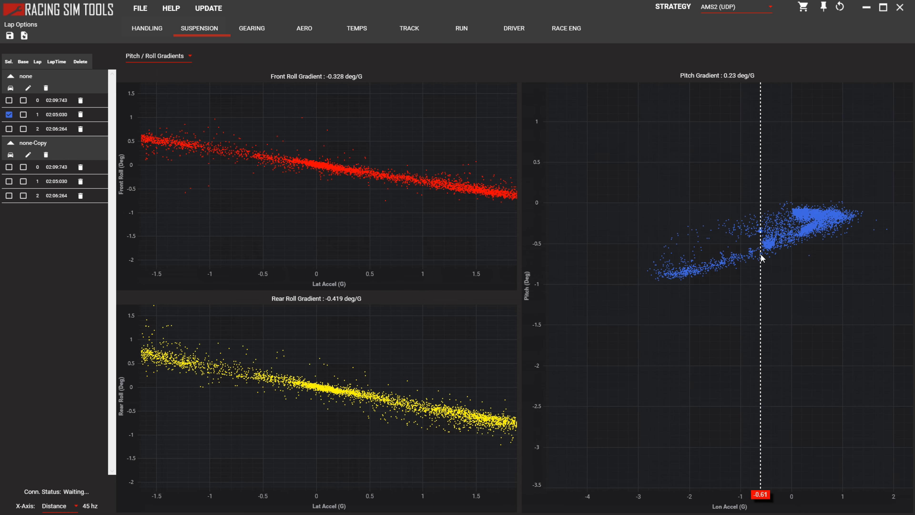
pyautogui.scroll(-1, 774, 256)
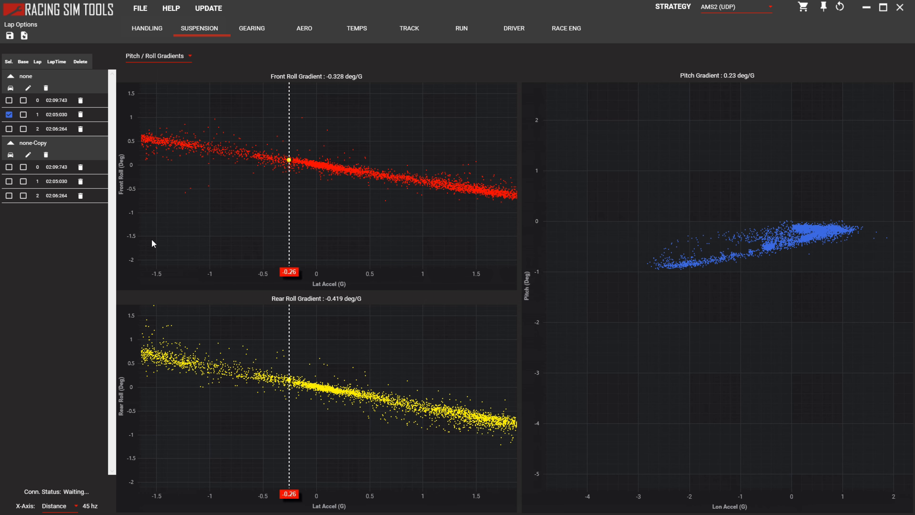
# Set the FL Spring IR to 0.9 in the "none" run's suspension setup and close it.
pyautogui.click(10, 89)
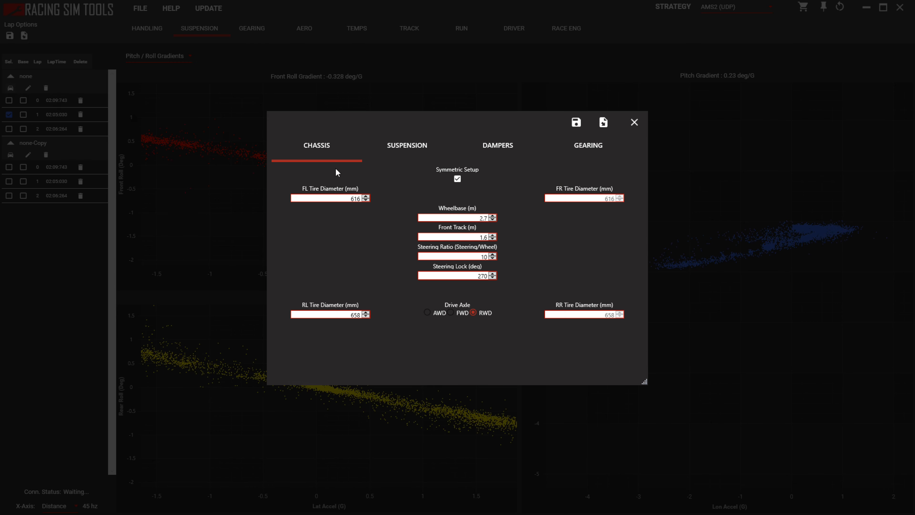
pyautogui.click(406, 150)
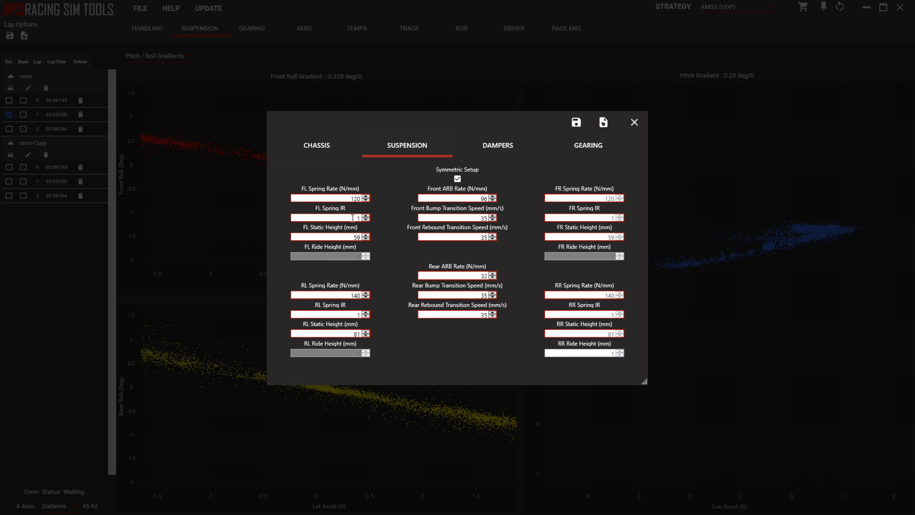
pyautogui.doubleClick(360, 219)
pyautogui.write('.9')
pyautogui.click(635, 123)
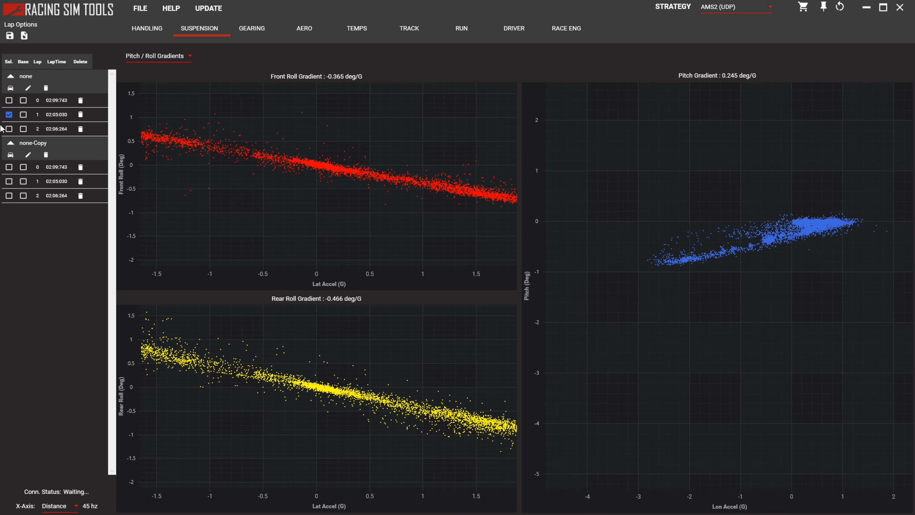
# Lower the "none" run's FL Spring IR to 0.8 and slightly further, rechecking the pitch and roll gradients.
pyautogui.click(10, 88)
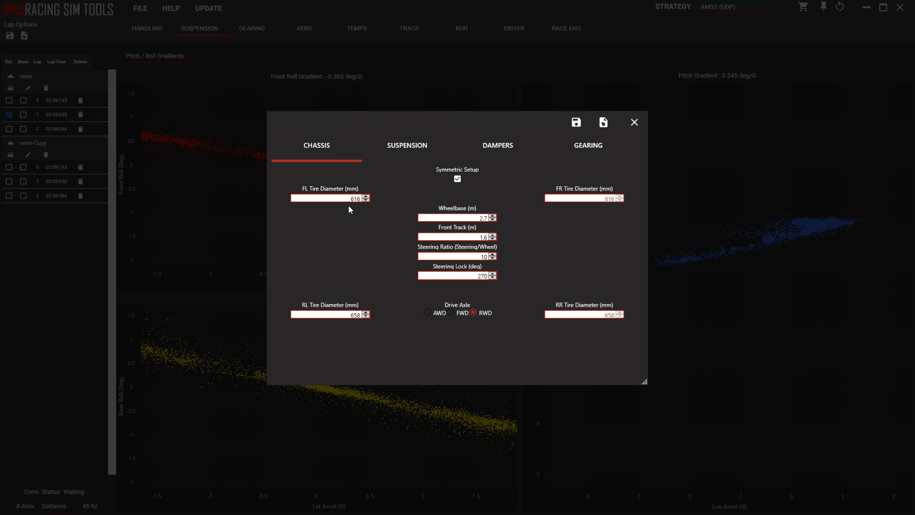
pyautogui.click(407, 146)
pyautogui.doubleClick(358, 218)
pyautogui.click(358, 217)
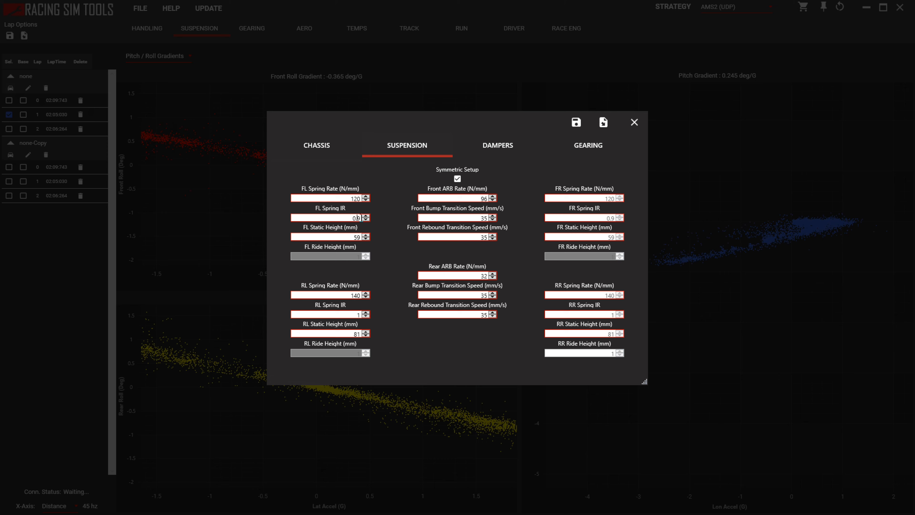
pyautogui.click(634, 122)
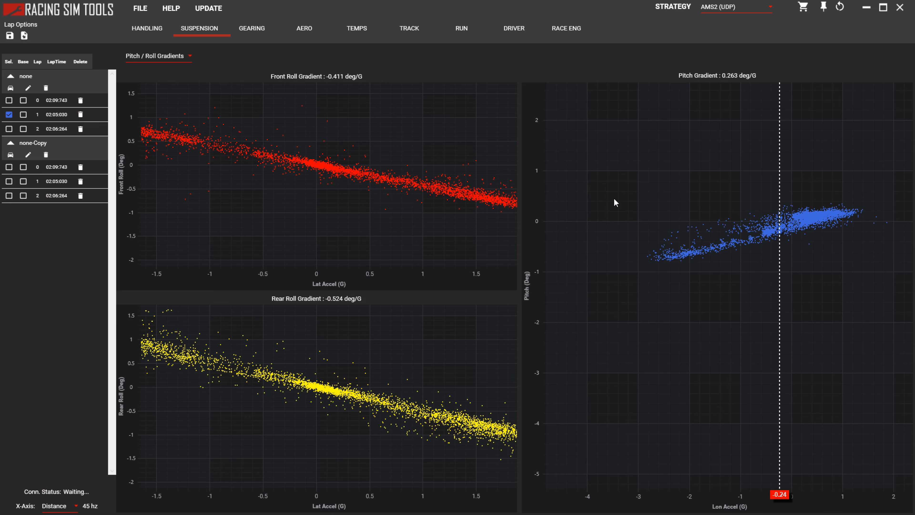
pyautogui.click(16, 88)
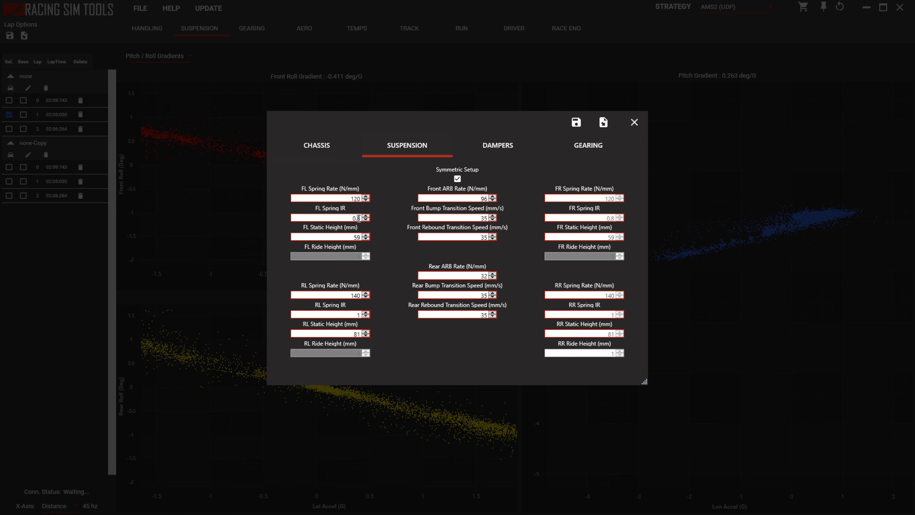
pyautogui.click(634, 122)
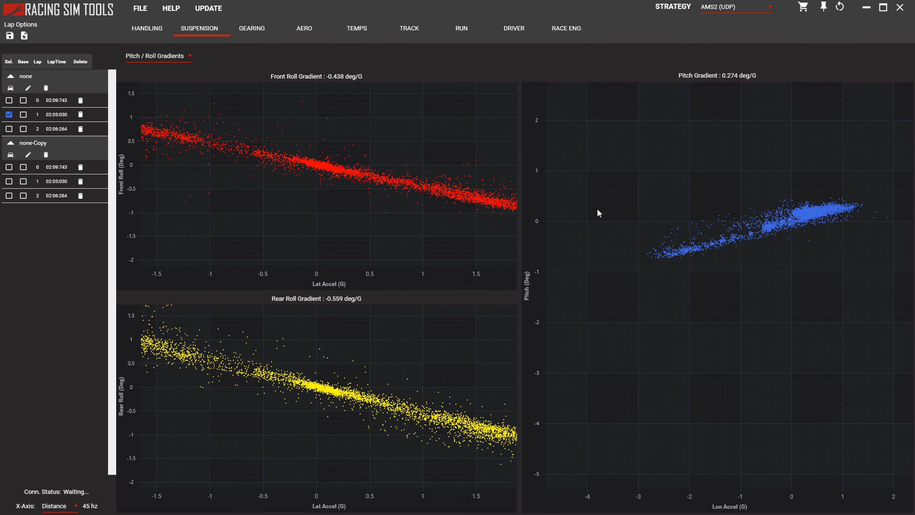
pyautogui.scroll(-4, 608, 210)
pyautogui.scroll(5, 749, 247)
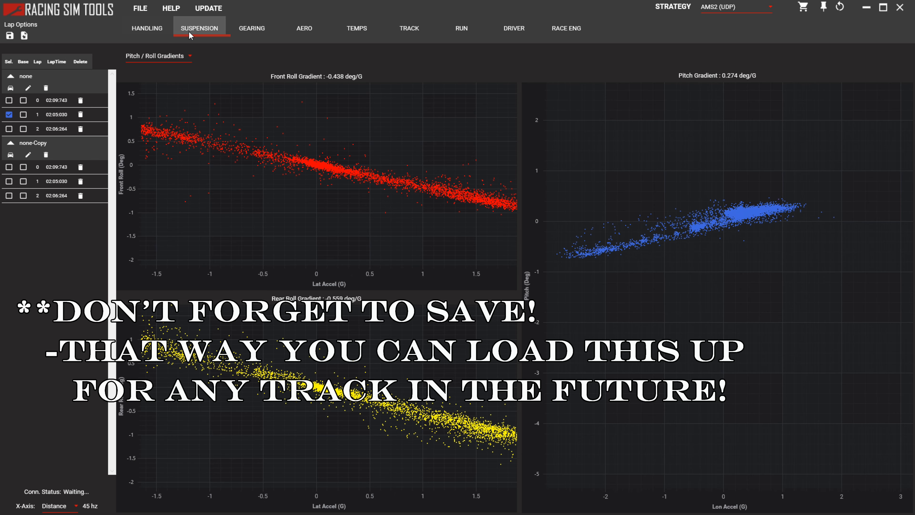
# View the selected lap's lateral stiffness distribution, and switch to the handling differential plots.
pyautogui.click(153, 56)
pyautogui.click(154, 132)
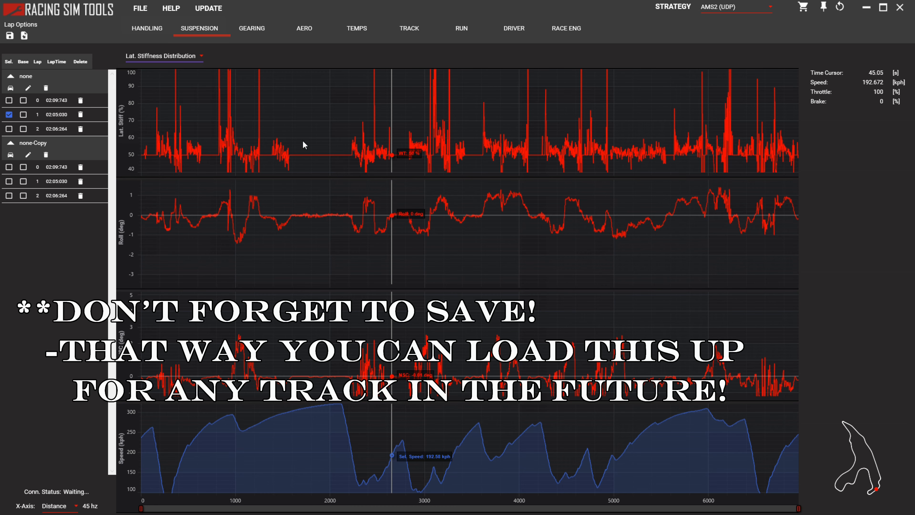
pyautogui.click(147, 29)
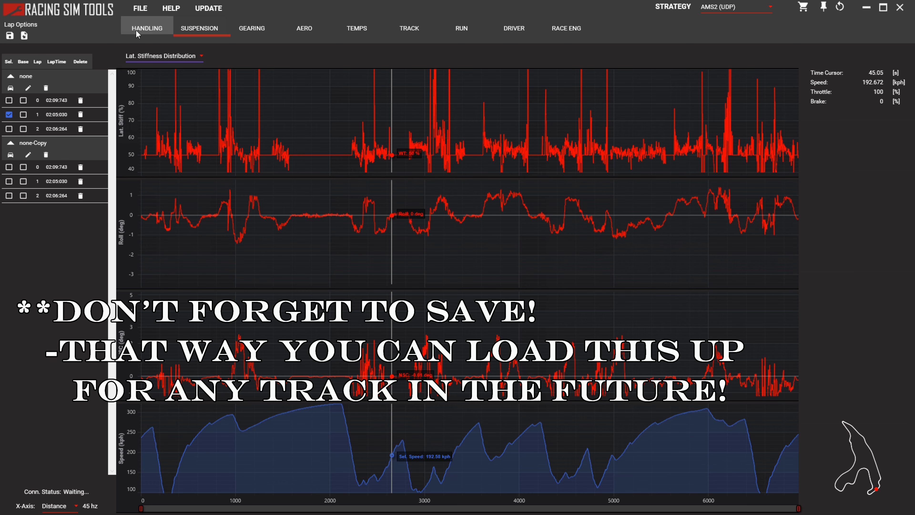
pyautogui.click(147, 59)
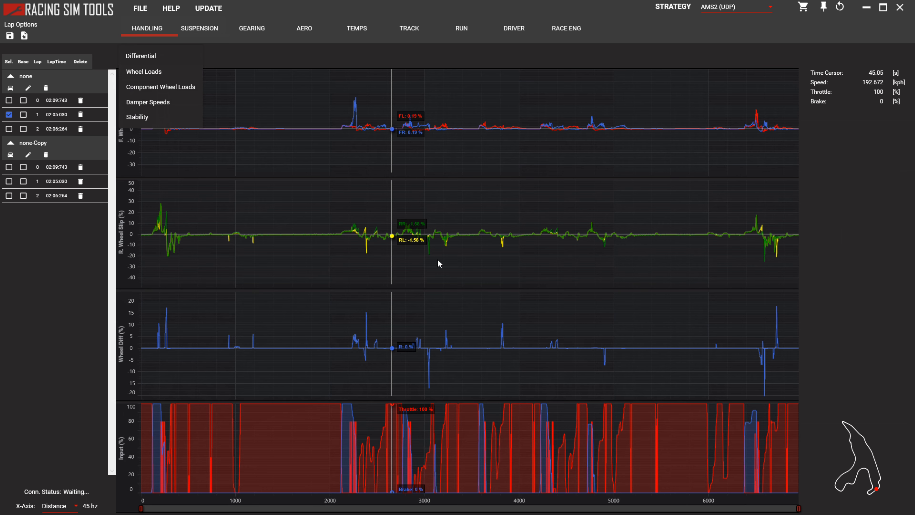
# Review the suspension and damper values in the "none" run's car setup and close it.
pyautogui.click(11, 88)
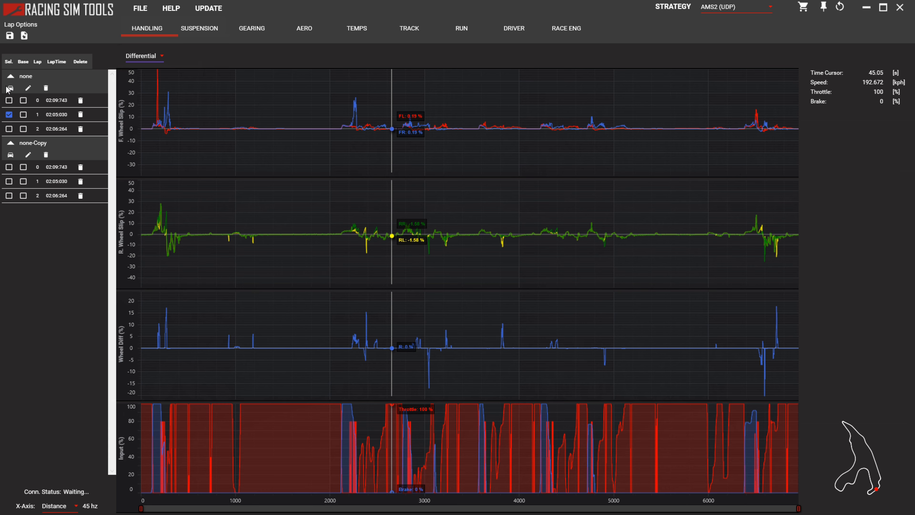
pyautogui.click(11, 88)
pyautogui.click(404, 149)
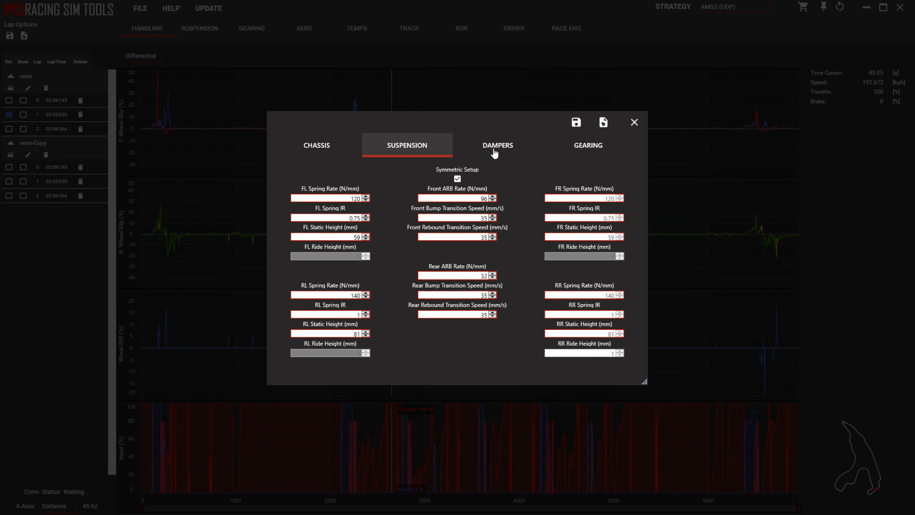
pyautogui.click(486, 148)
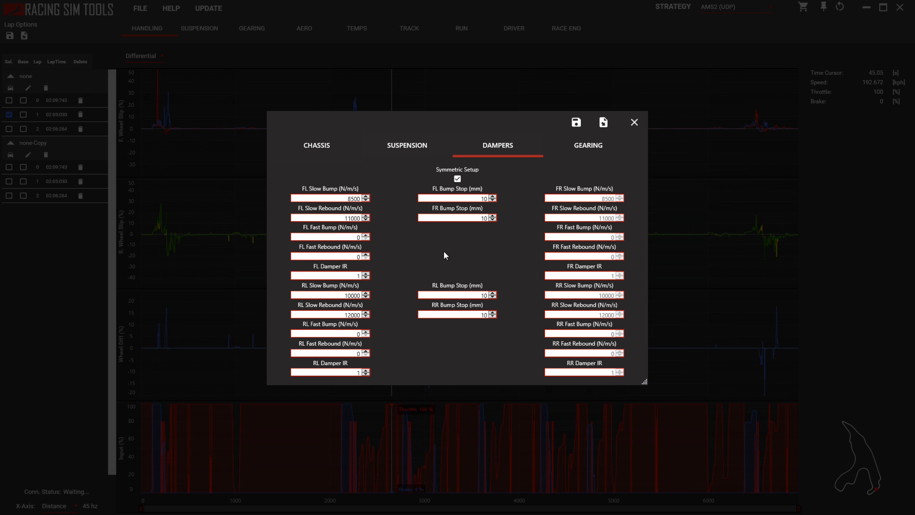
pyautogui.click(635, 123)
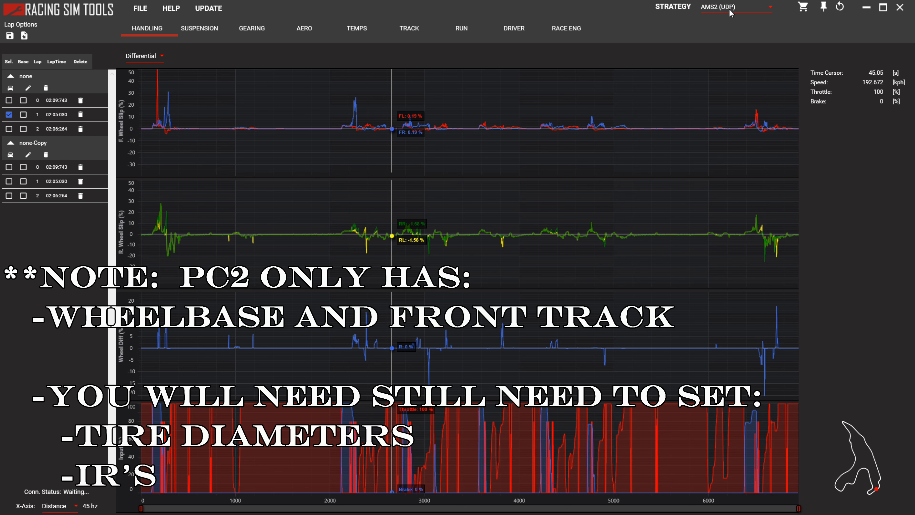
# Reopen the "none" run's car setup and recheck its tire diameters, wheelbase, front track and spring IR values.
pyautogui.click(11, 88)
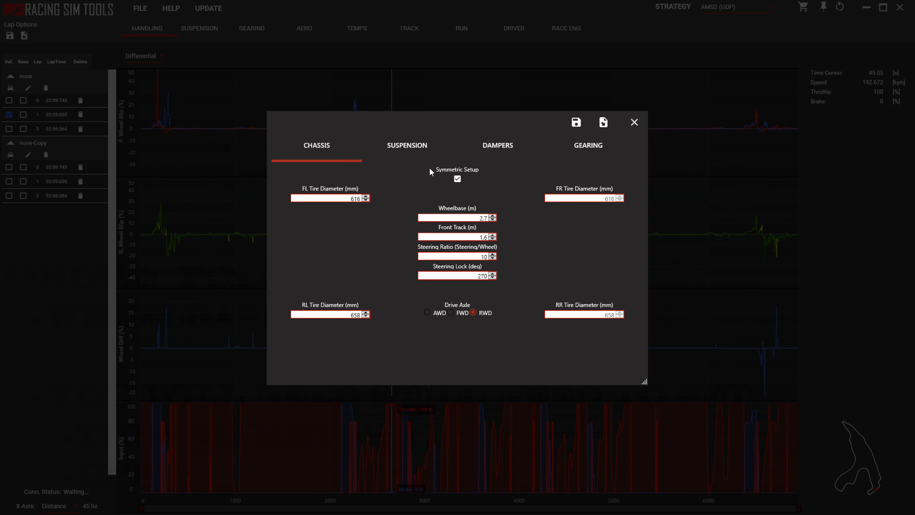
pyautogui.click(422, 147)
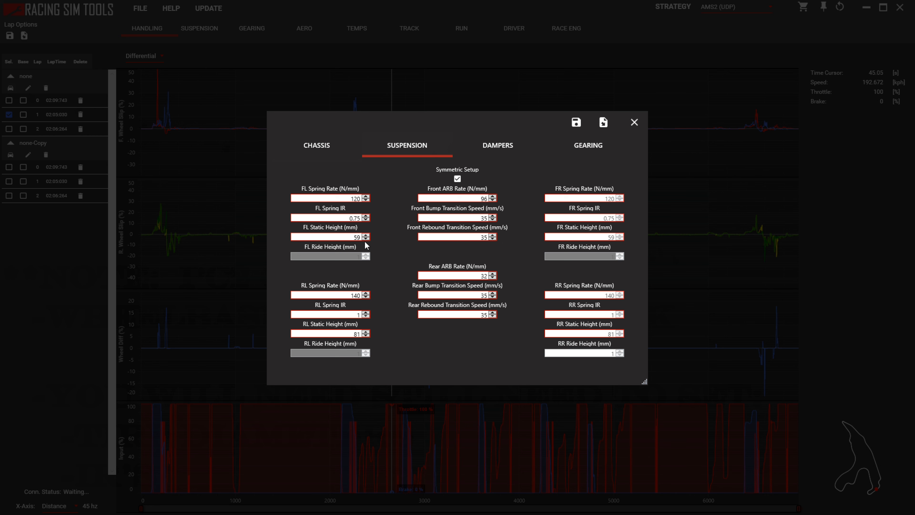